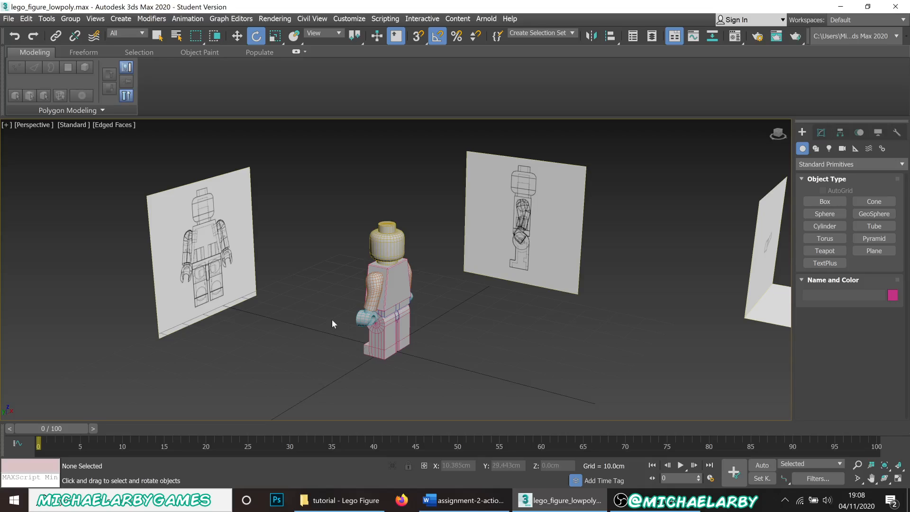
Step: Examine the Lego figure model and its front and side reference planes from several angles and distances
alt+middle_drag(327, 316, 340, 337)
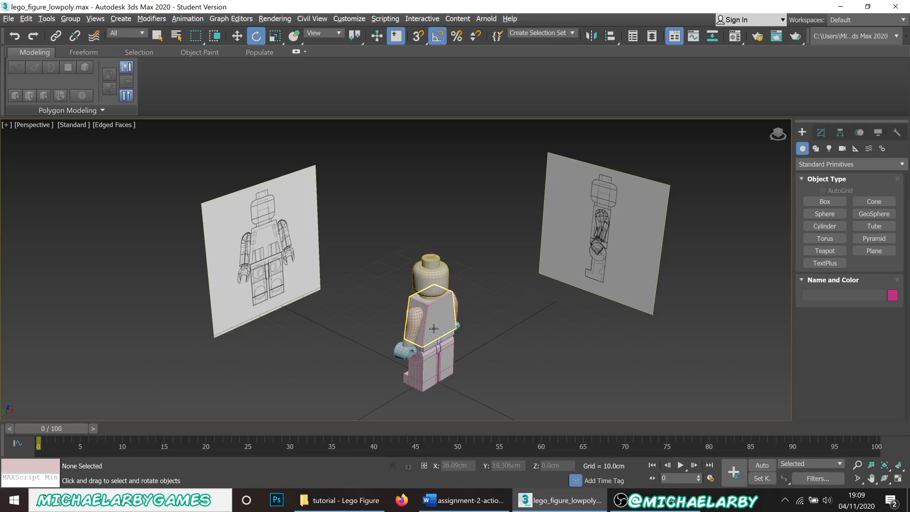
scroll(438, 320, up, 4)
scroll(379, 308, down, 5)
scroll(321, 302, up, 4)
scroll(321, 298, down, 4)
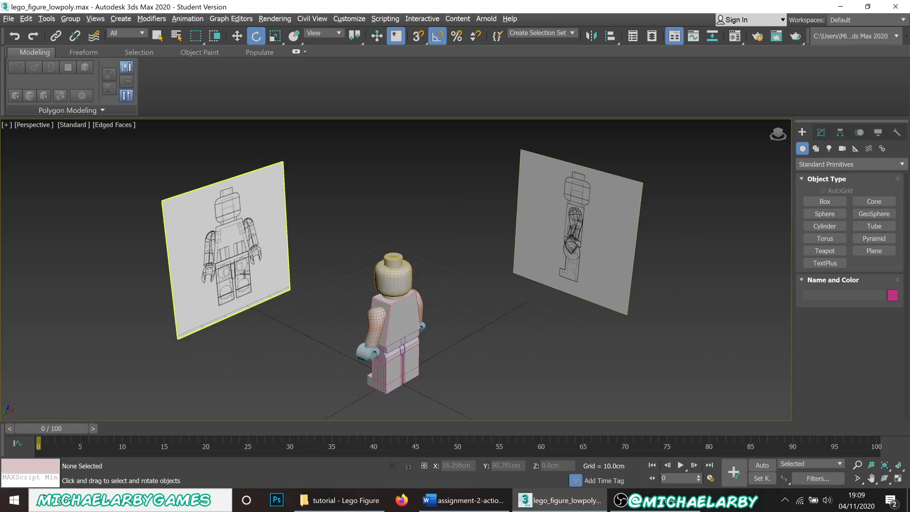
click(254, 254)
click(582, 230)
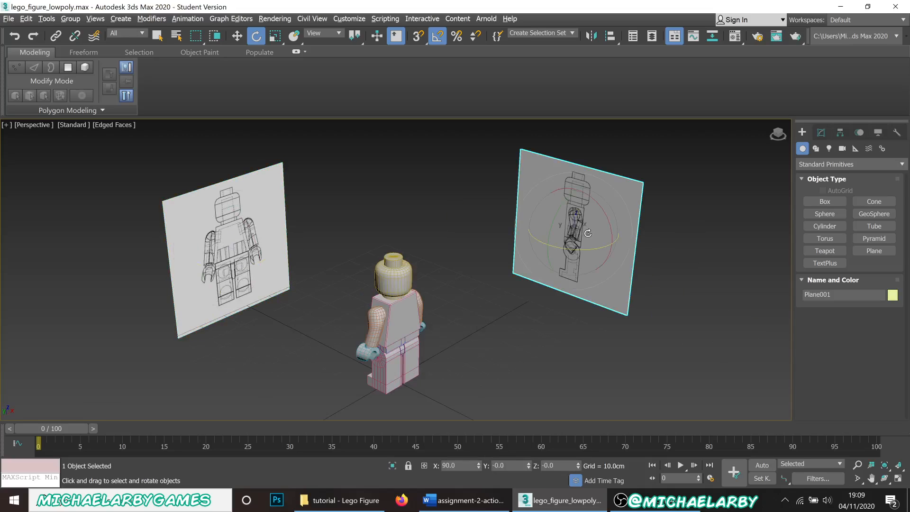
alt+middle_drag(288, 319, 280, 283)
scroll(264, 256, up, 3)
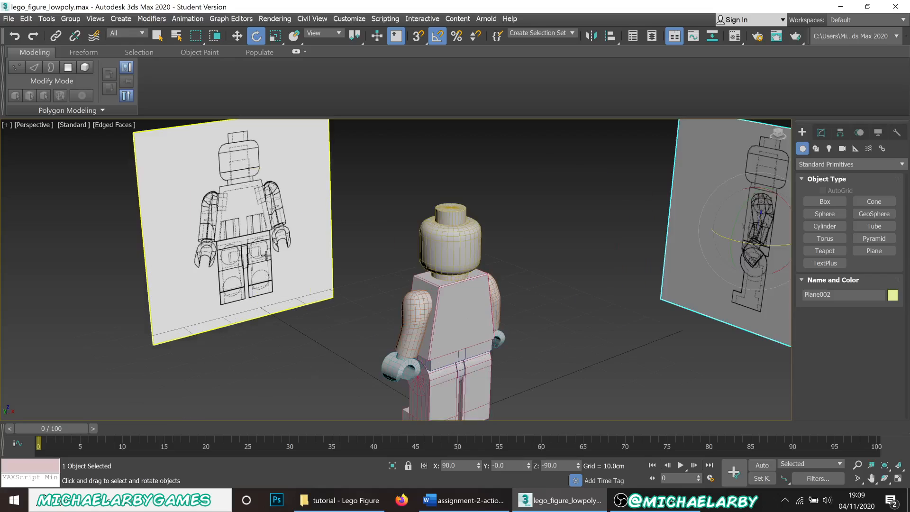
Step: Switch to the tutorial - Lego Figure folder in File Explorer and view the LS_Arm_Side_001 image, closing it again
click(358, 503)
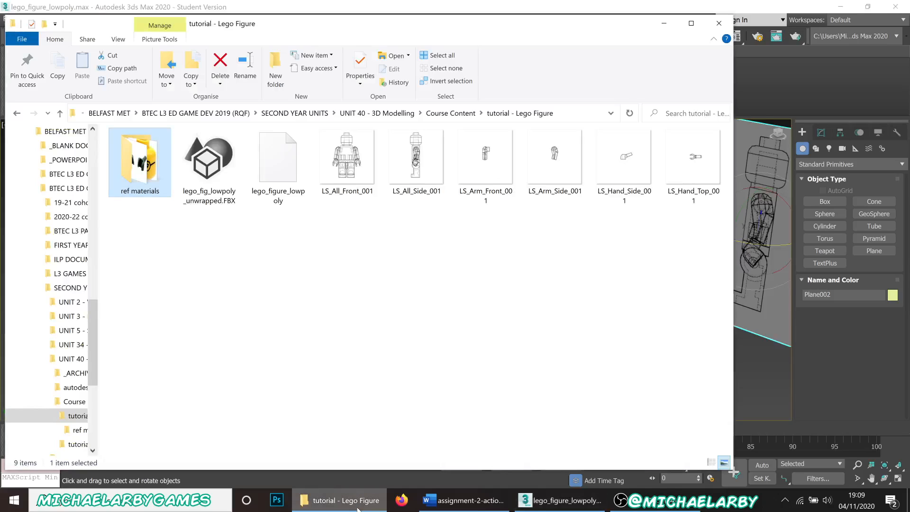
click(356, 188)
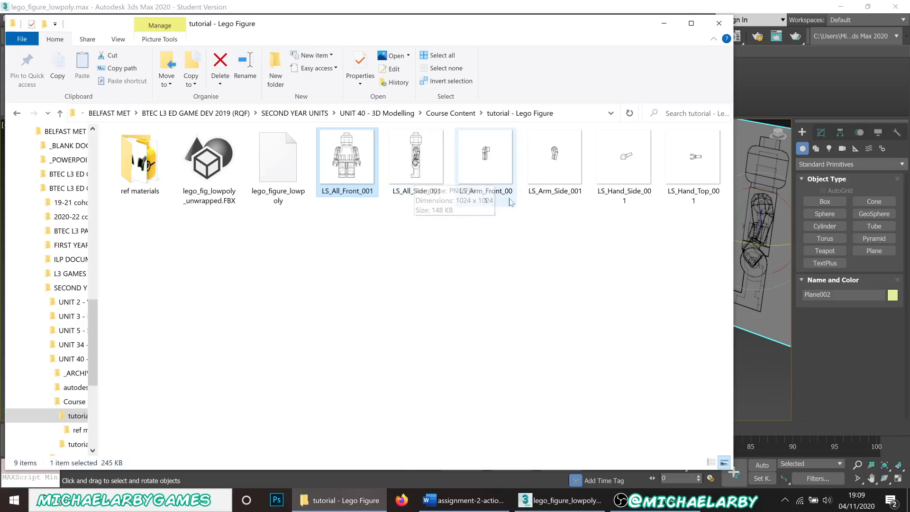
double_click(555, 156)
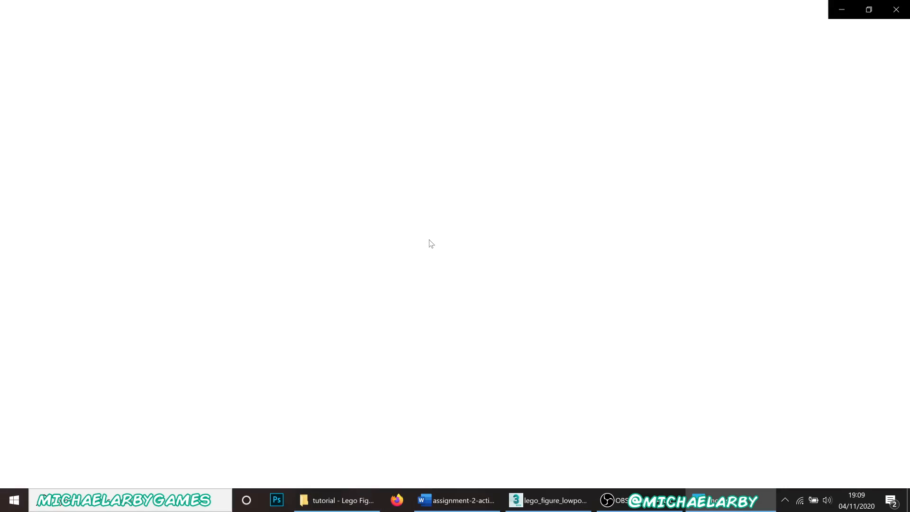
click(898, 9)
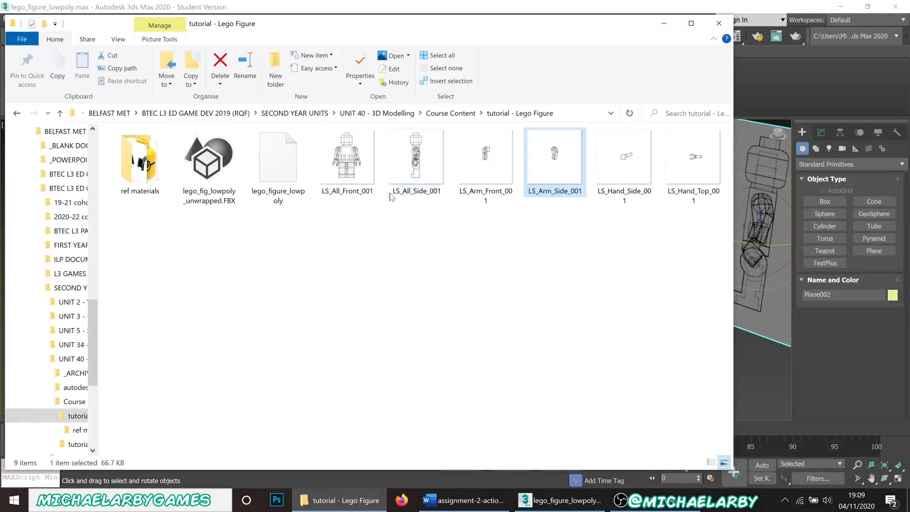
Step: Open the ref materials folder and view the British_Legs photo, closing it again
double_click(159, 189)
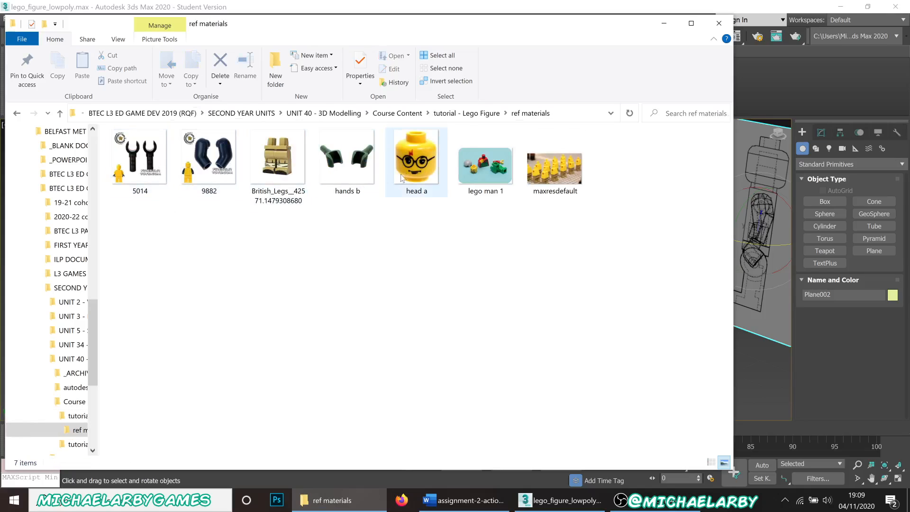
double_click(290, 167)
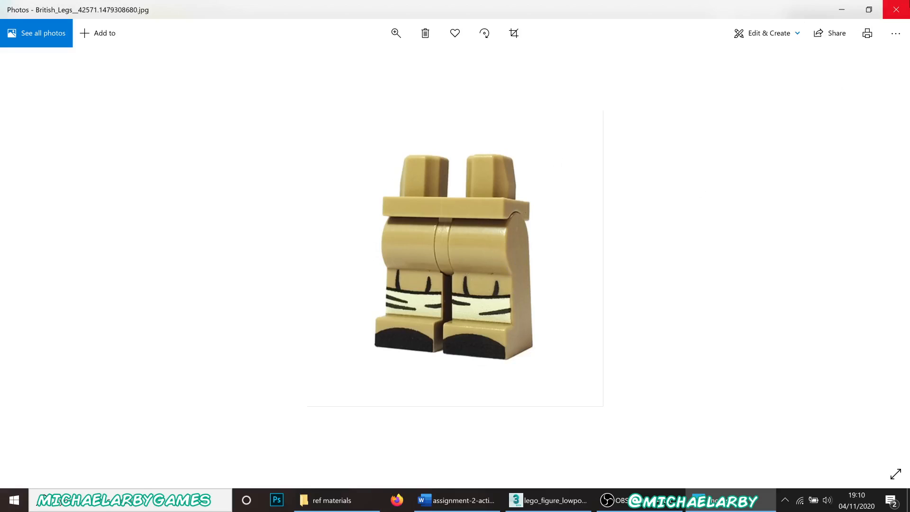
click(896, 9)
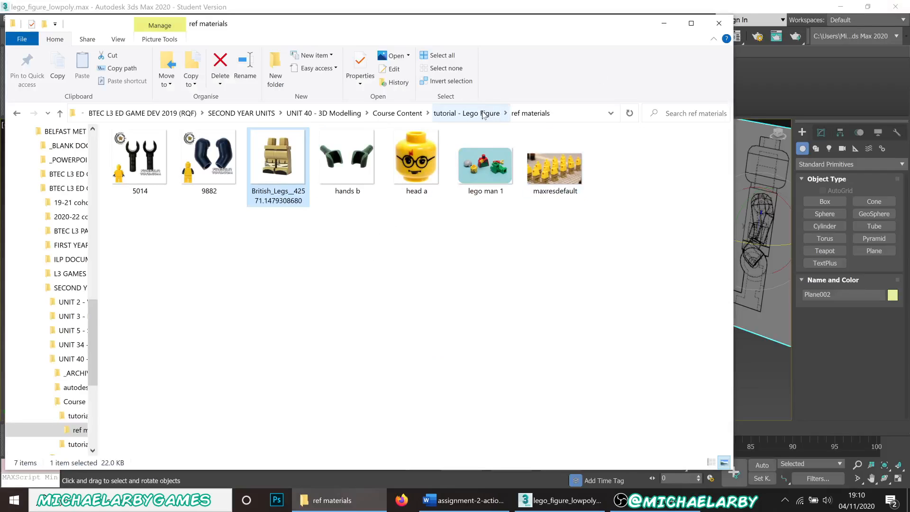
Step: Look through the ref materials photos of the head, hands, legs, arms and complete Lego figures
click(414, 164)
click(366, 168)
click(266, 166)
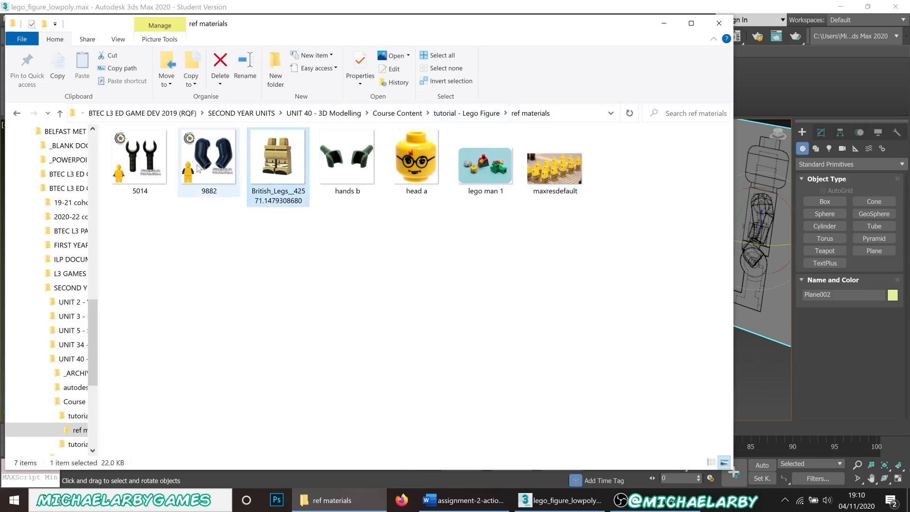
click(199, 167)
click(152, 166)
click(351, 214)
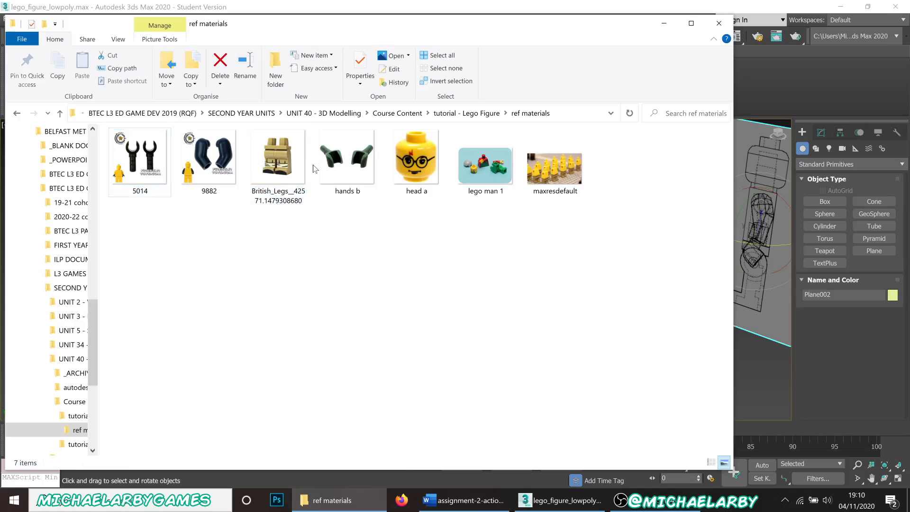
click(491, 169)
click(575, 176)
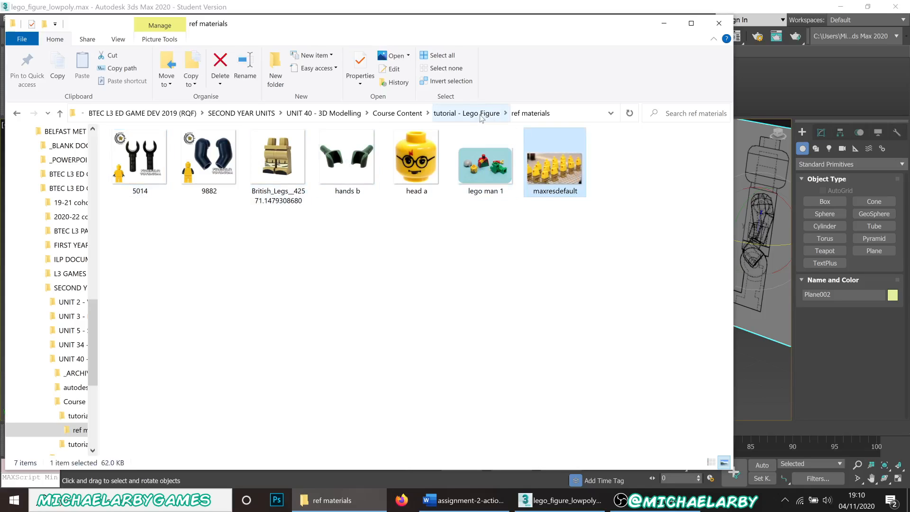
Step: Return to the tutorial - Lego Figure folder and look through the full-body, arm and hand blueprint images
click(482, 114)
click(348, 159)
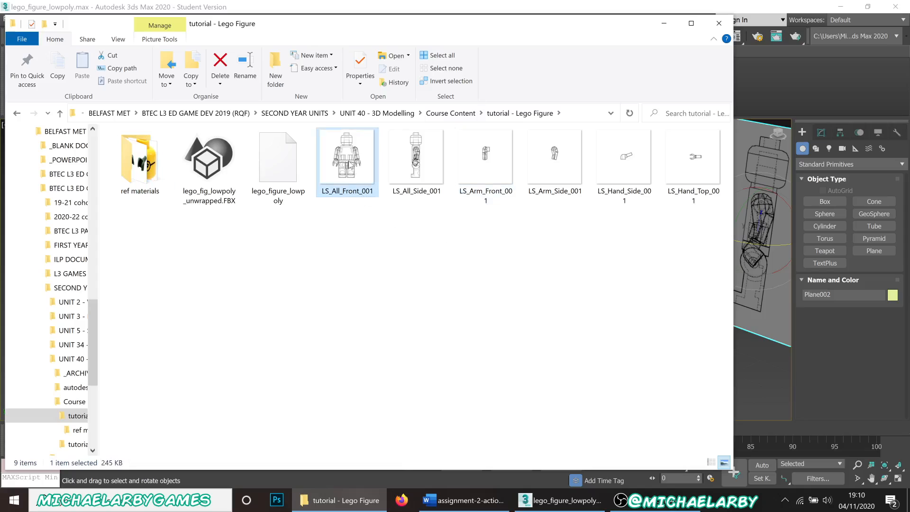
click(407, 165)
click(504, 171)
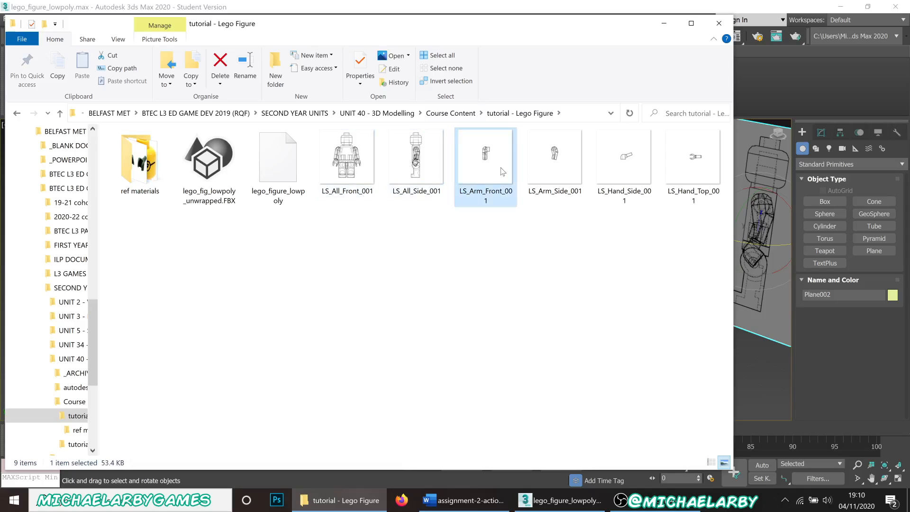
click(559, 170)
click(628, 163)
click(689, 166)
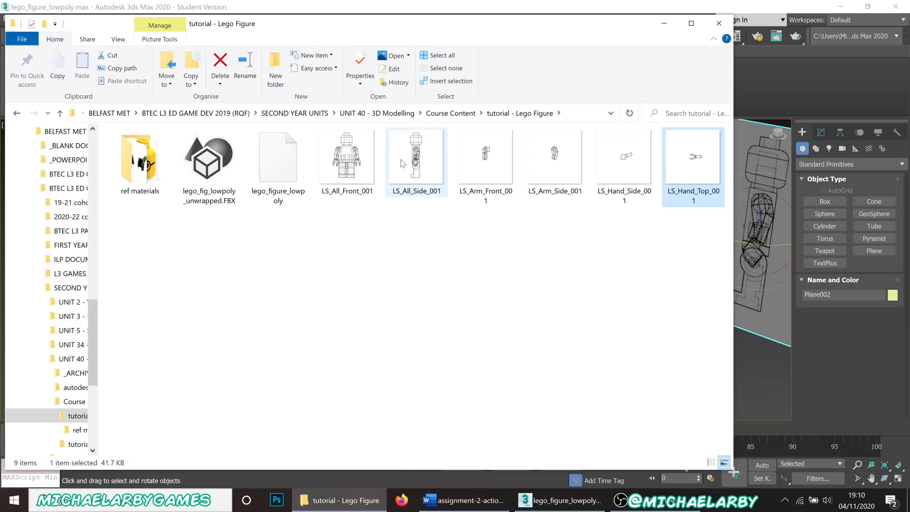
click(355, 165)
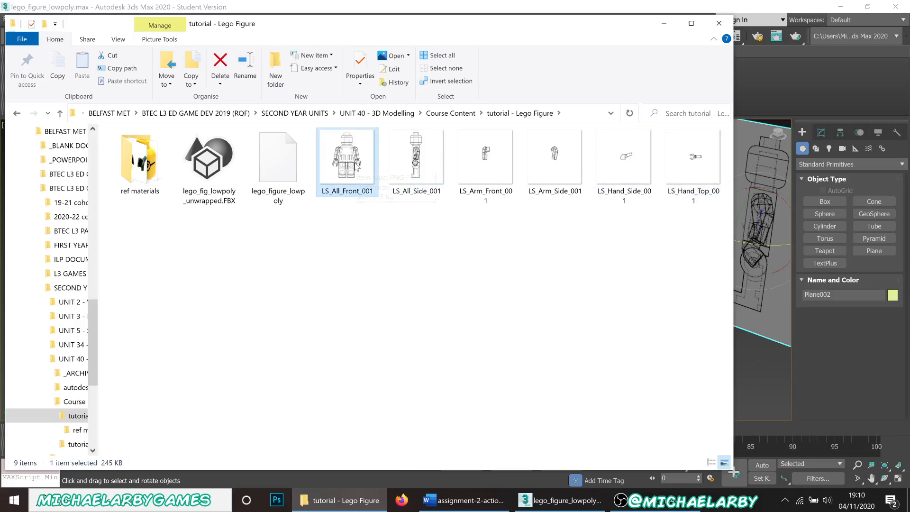
Step: View the LS_All_Front_001 and LS_All_Side_001 blueprints at full size, and close the viewer and the folder window
double_click(356, 166)
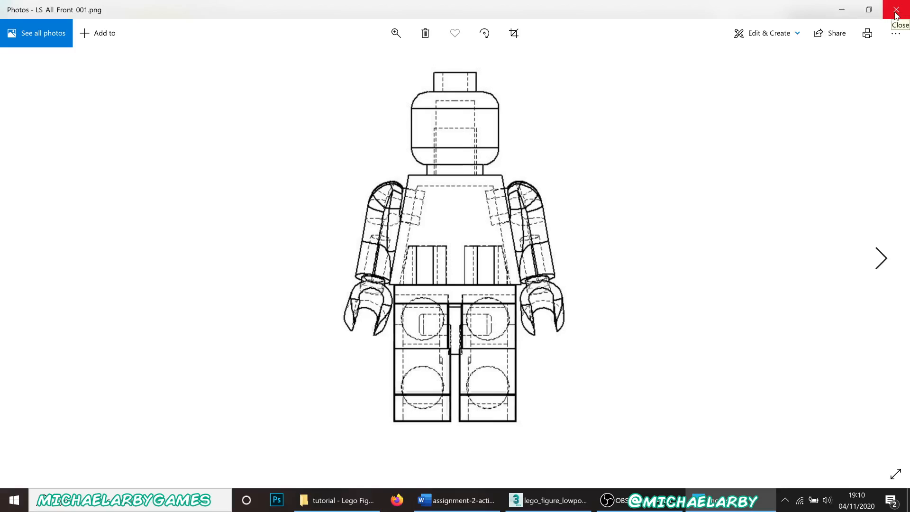
click(881, 259)
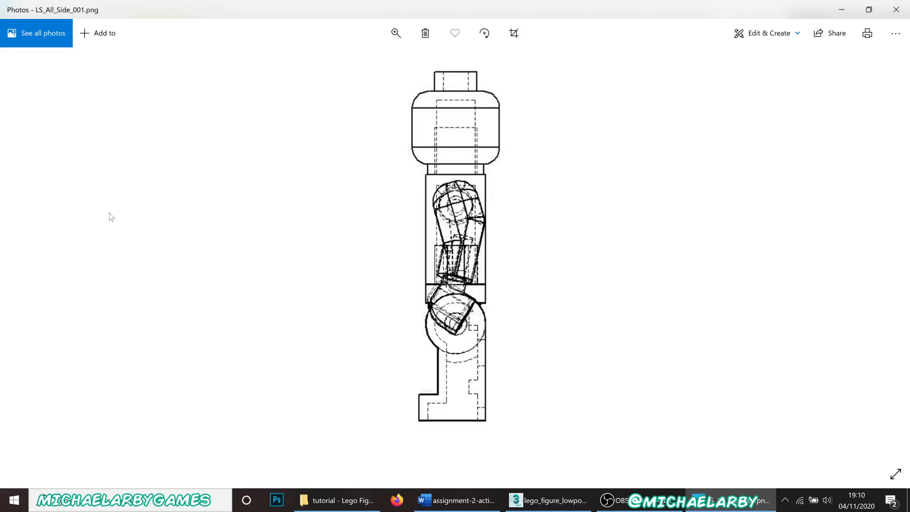
click(902, 13)
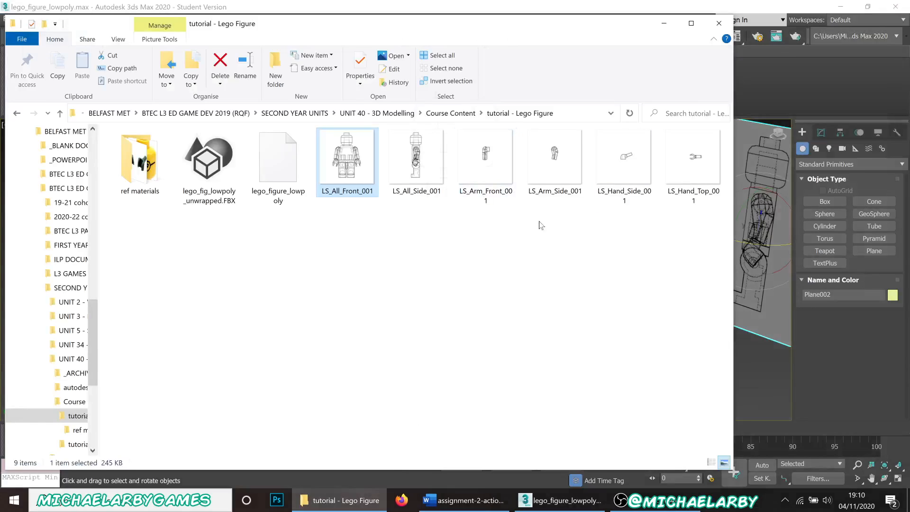
click(720, 27)
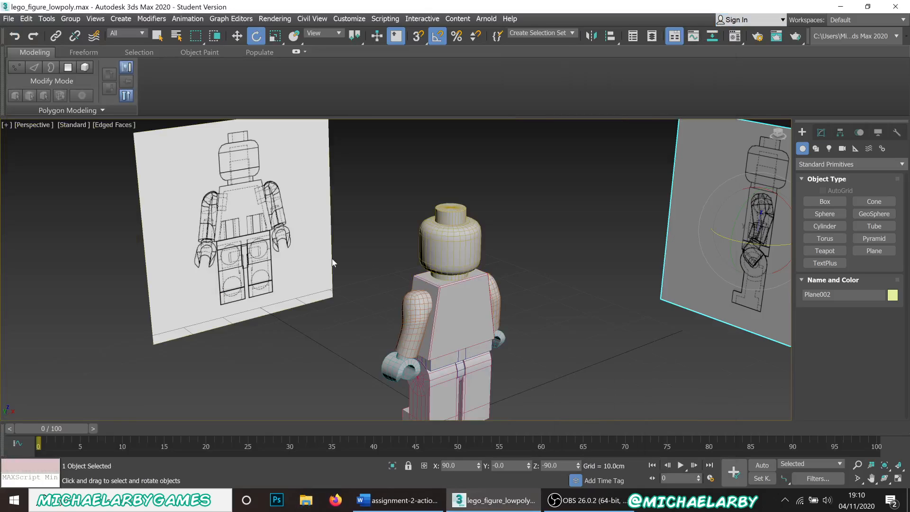
Step: Draw a plane about 49.8 cm long and 41.6 cm wide on the ground, away from the figure
scroll(332, 263, down, 4)
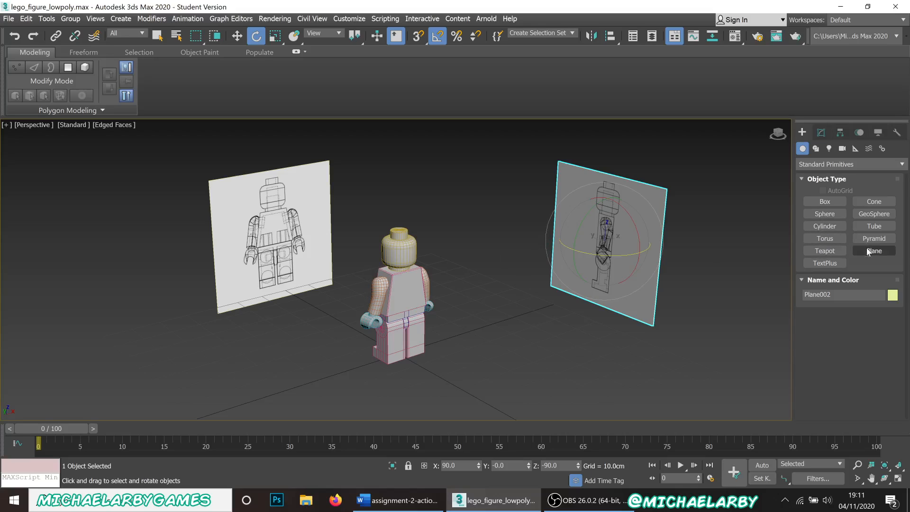
click(884, 254)
alt+middle_drag(402, 290, 565, 268)
drag(213, 303, 388, 354)
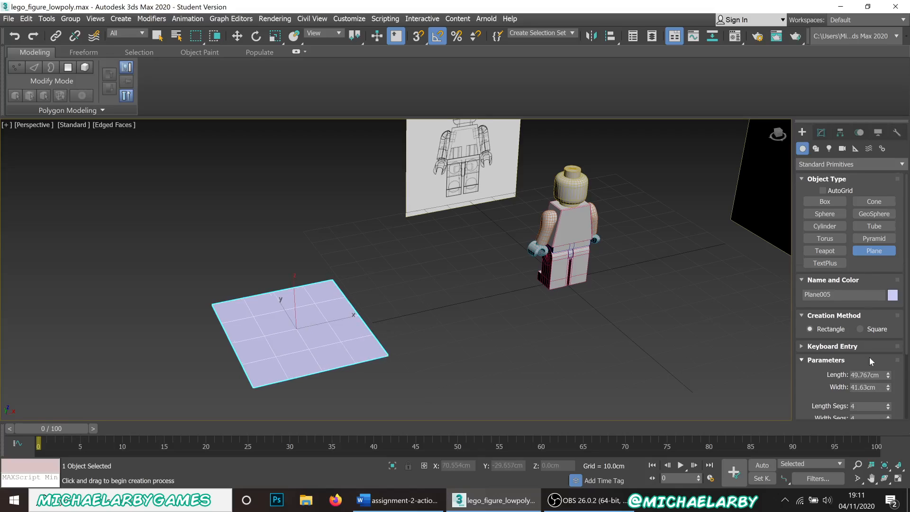
Step: Reduce the new plane's length and width segments to 1 each
scroll(870, 357, down, 1)
click(889, 394)
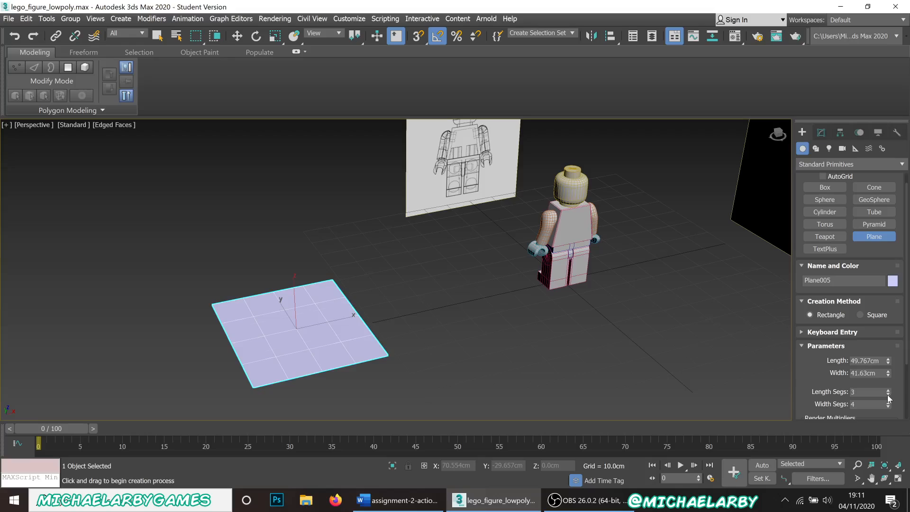
click(889, 406)
click(889, 390)
click(888, 390)
click(889, 390)
click(889, 389)
click(888, 390)
drag(888, 392, 896, 429)
Step: Set the new plane's length and width to 50 cm each
drag(881, 361, 721, 359)
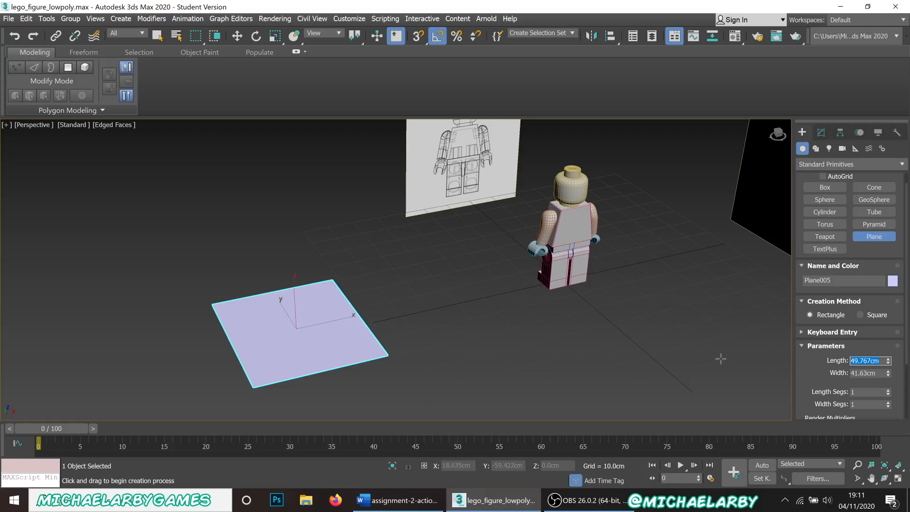
text(50)
key(Tab)
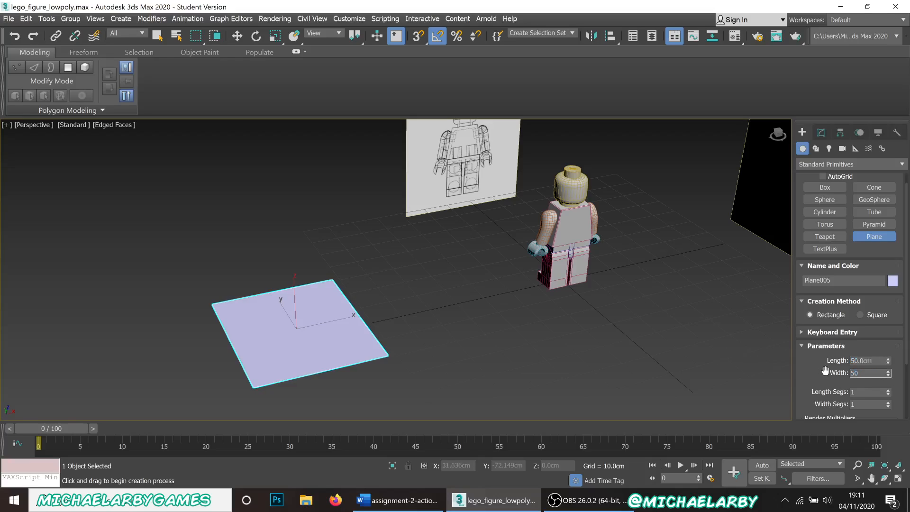
text(50)
key(Return)
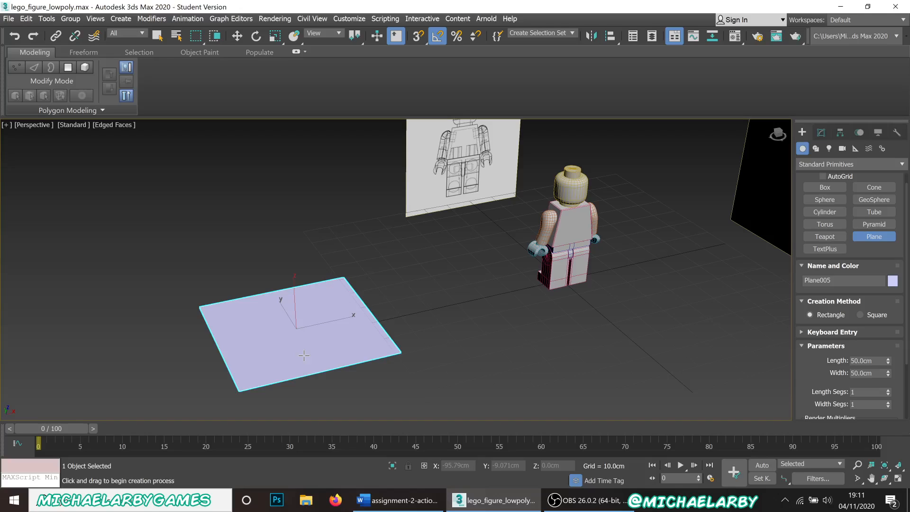
alt+middle_drag(502, 256, 519, 270)
key(shift+z)
key(shift+z)
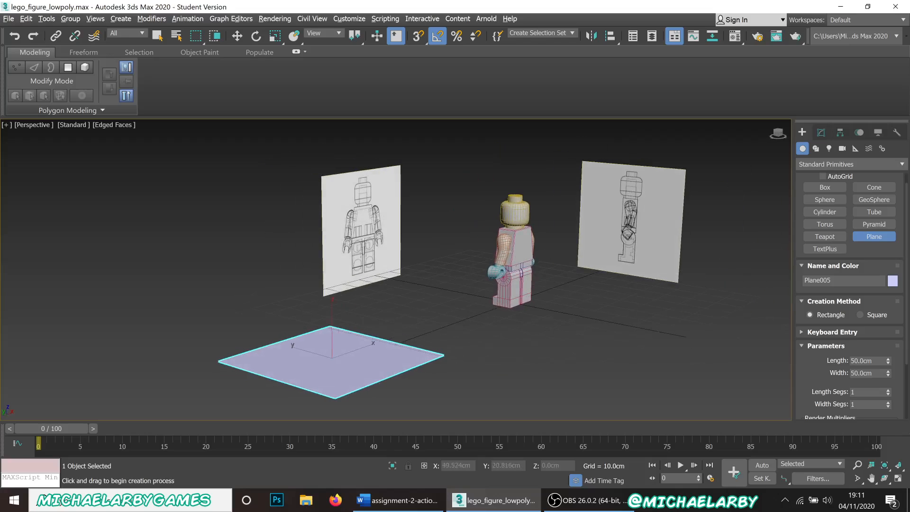
drag(555, 303, 571, 337)
key(ctrl+z)
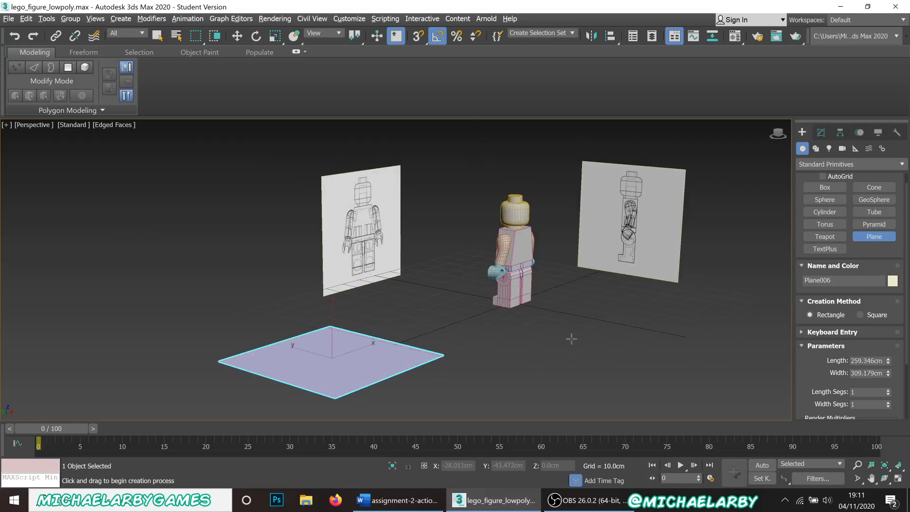
Step: Switch to the Rotate tool and select the new 50 cm plane on the ground
key(e)
drag(491, 201, 551, 328)
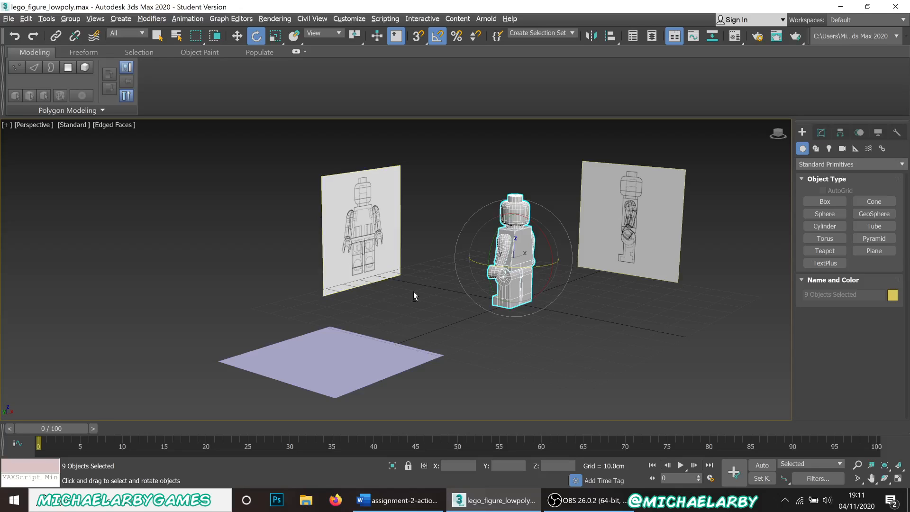
alt+middle_drag(414, 292, 447, 295)
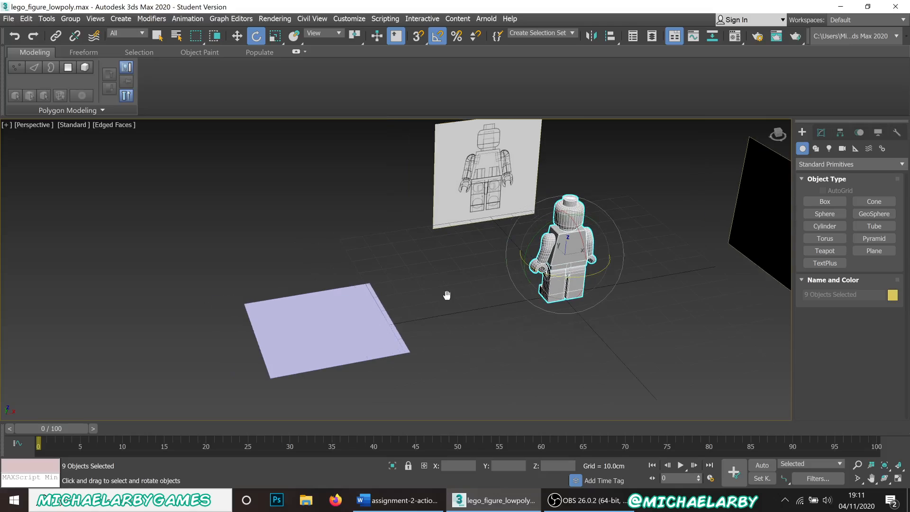
click(379, 329)
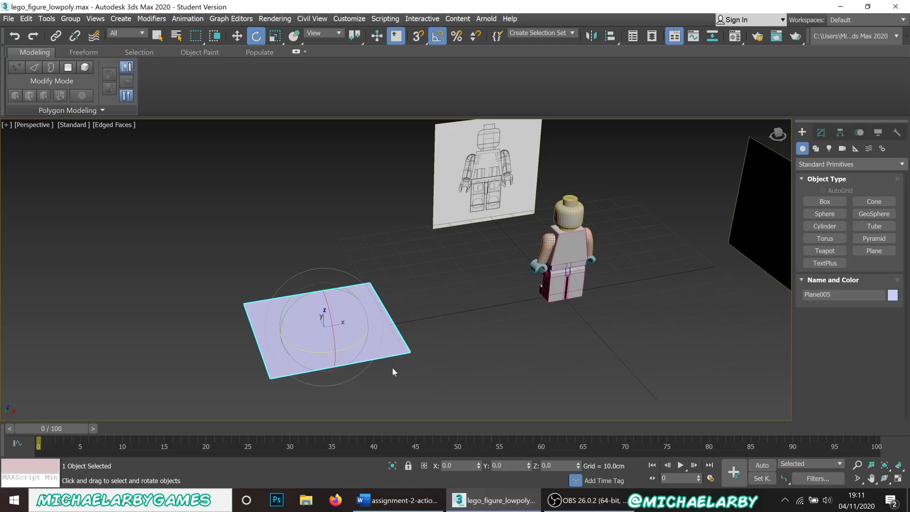
Step: Open the file location of LS_Arm_Side_001 in File Explorer to view the blueprint images, and minimise the window
click(306, 501)
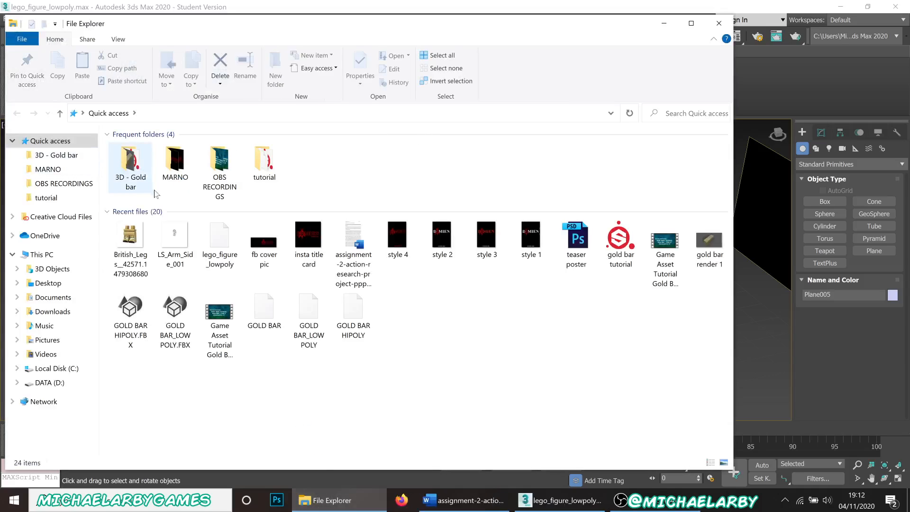
right_click(184, 241)
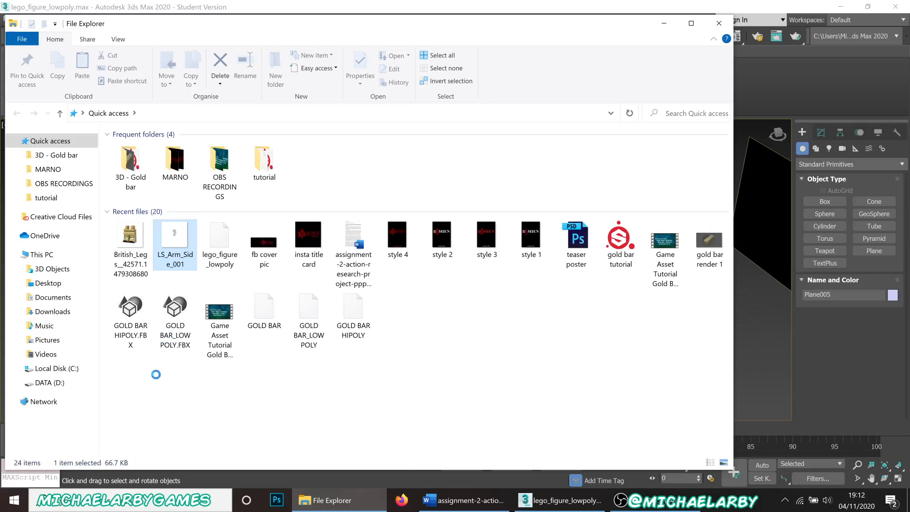
click(107, 470)
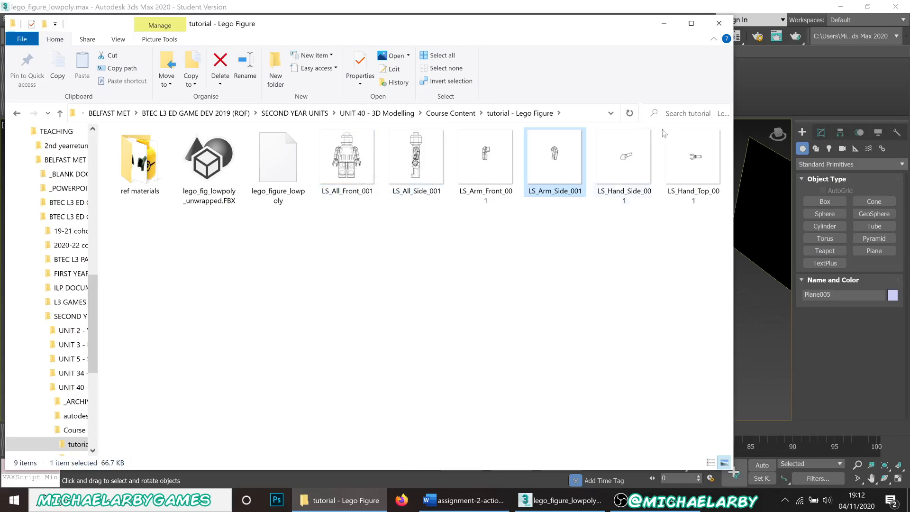
click(663, 24)
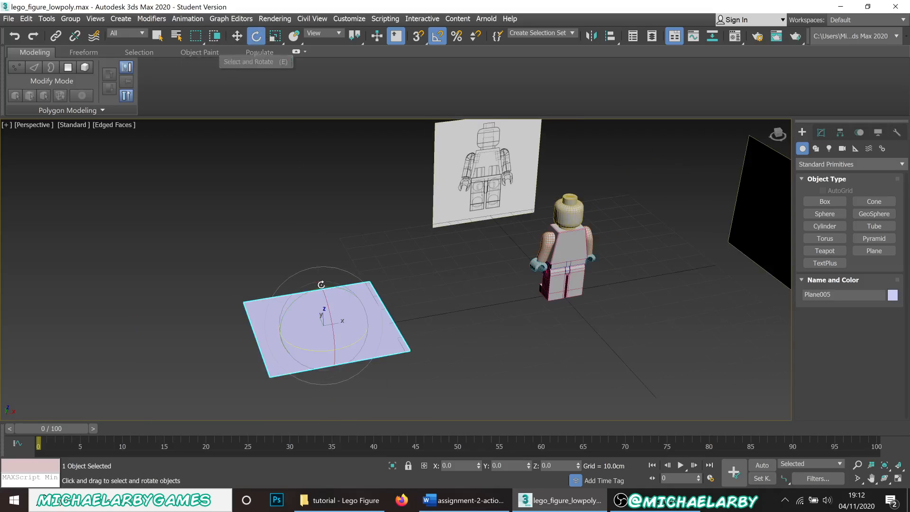
Step: Rotate the selected 50 cm plane 90 degrees about the X axis so it stands upright
alt+middle_drag(323, 309, 333, 308)
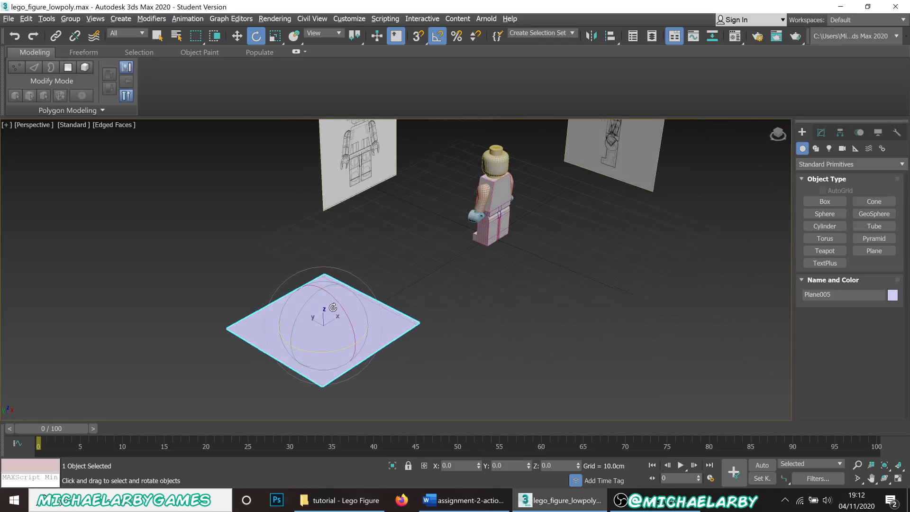
scroll(333, 307, up, 3)
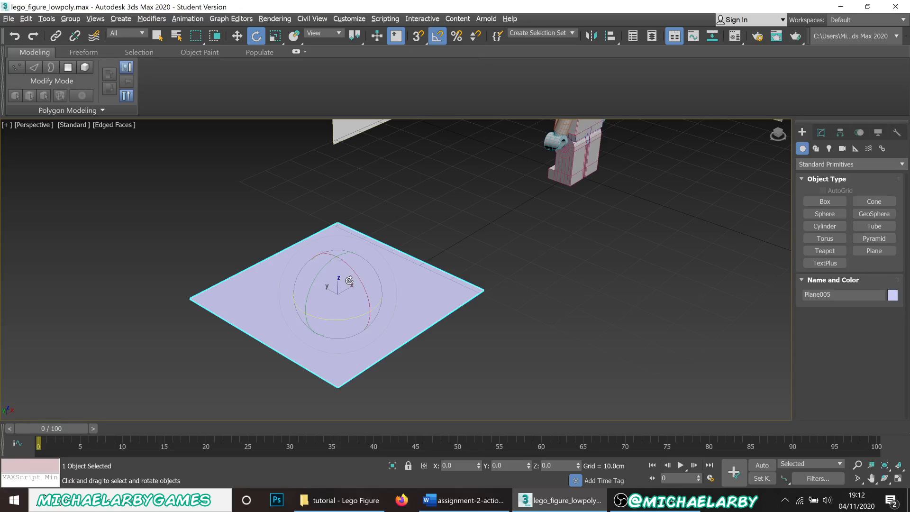
drag(360, 277, 373, 297)
Step: Move the upright plane along Y to about 59.1 cm and raise it to about 20.9 cm in Z
click(237, 36)
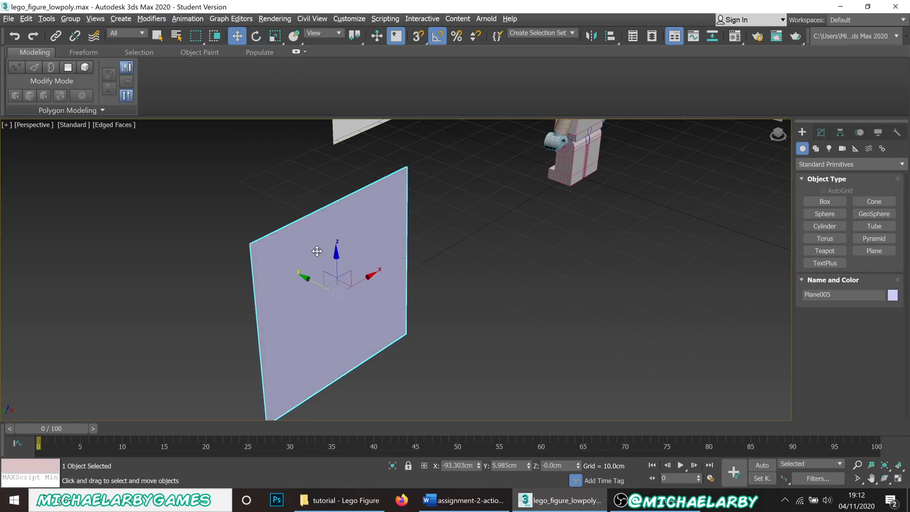
drag(329, 275, 191, 192)
mouse_move(229, 242)
alt+middle_down()
mouse_move(191, 229)
mouse_move(214, 223)
mouse_move(289, 276)
alt+middle_up()
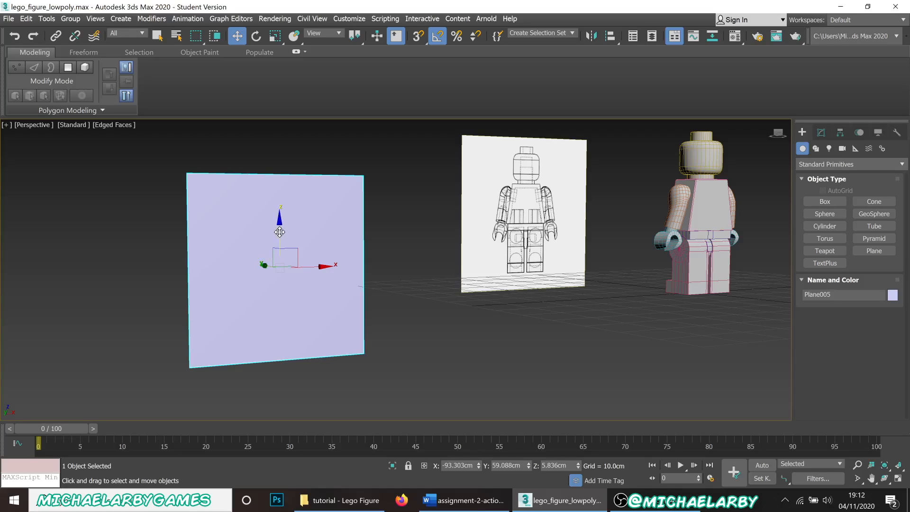
drag(282, 231, 276, 180)
alt+middle_drag(268, 239, 182, 290)
scroll(399, 261, down, 5)
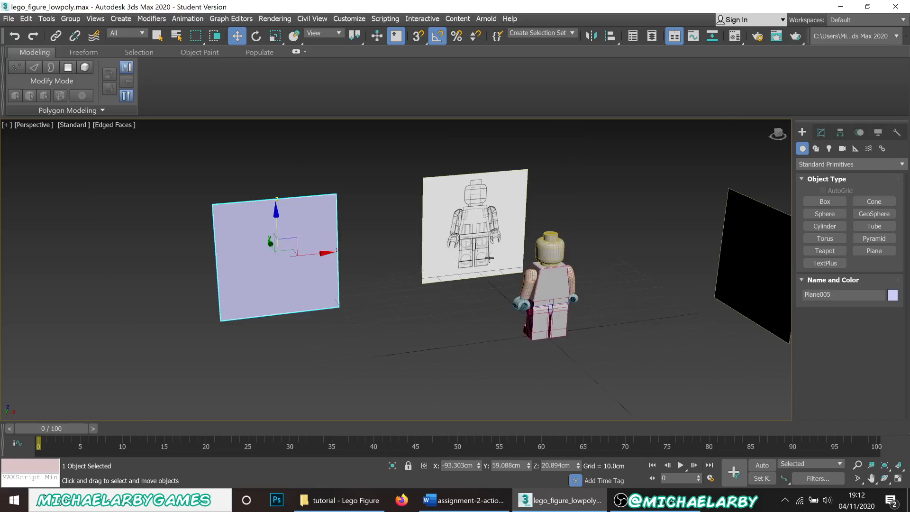
Step: Examine how the existing front and side blueprint planes are placed around the Lego figure
alt+middle_drag(481, 253, 417, 259)
scroll(455, 246, up, 4)
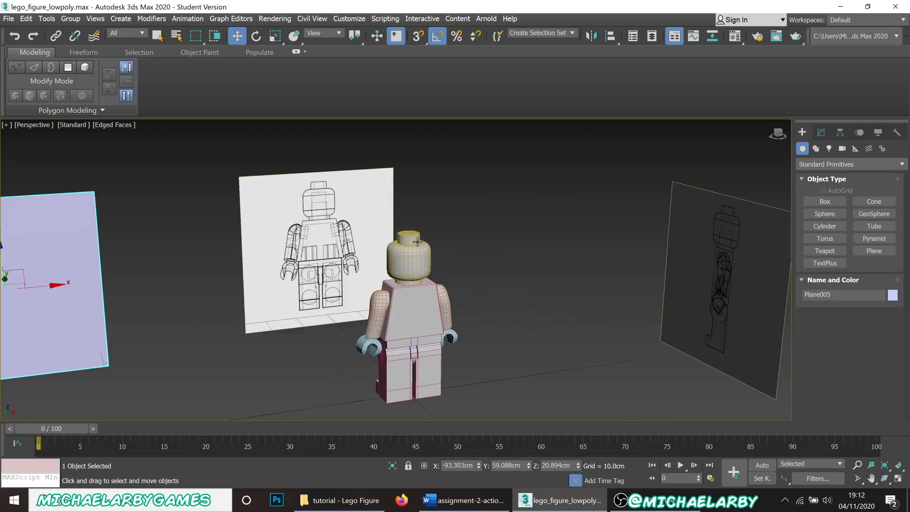
scroll(454, 246, down, 2)
click(348, 229)
click(615, 241)
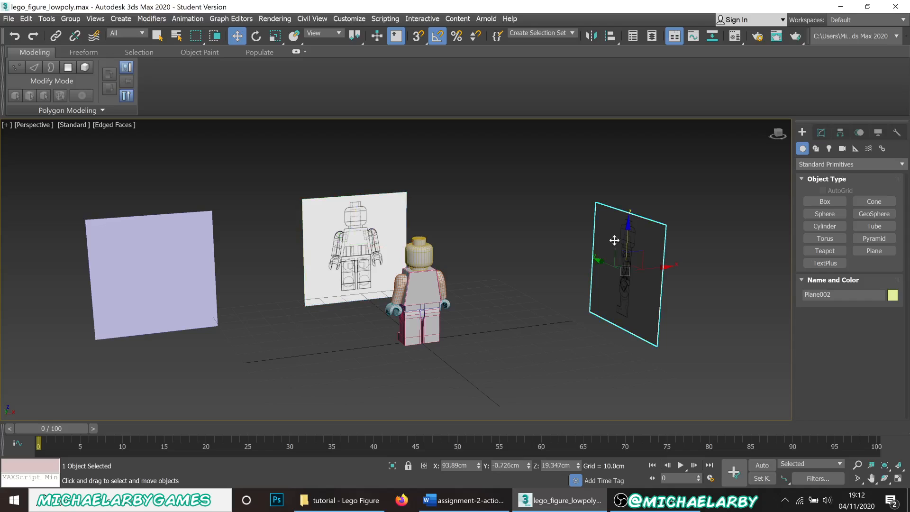
click(377, 232)
click(612, 268)
click(361, 226)
Step: Move the blank plane farther from the figure, to about X -165.6 cm and Y 64.7 cm
click(204, 261)
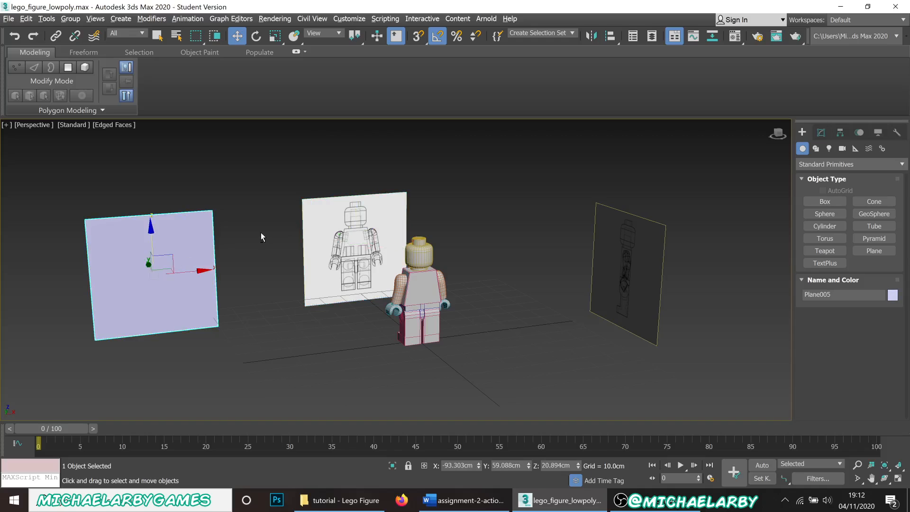
scroll(260, 234, up, 1)
middle_drag(259, 235, 417, 195)
scroll(274, 218, up, 2)
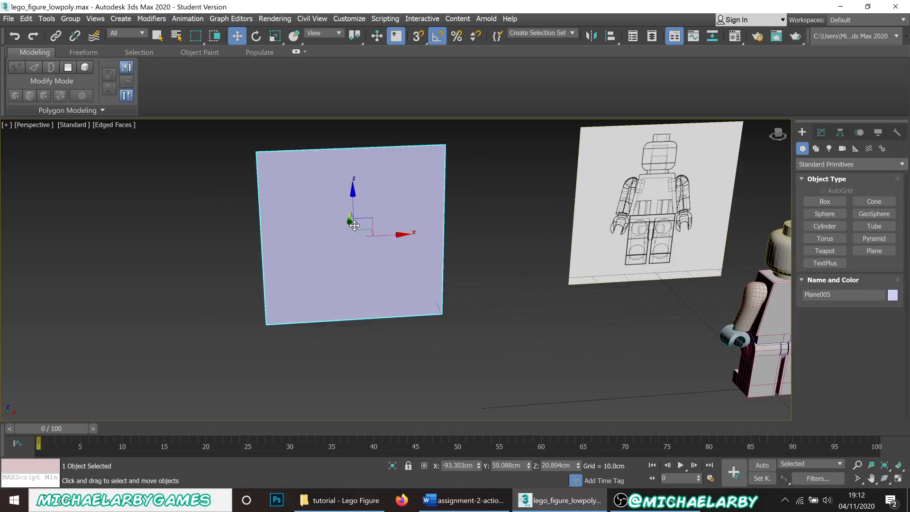
drag(368, 230, 117, 255)
alt+middle_drag(117, 255, 408, 230)
mouse_move(328, 229)
alt+middle_down()
mouse_move(319, 240)
mouse_move(340, 217)
alt+middle_up()
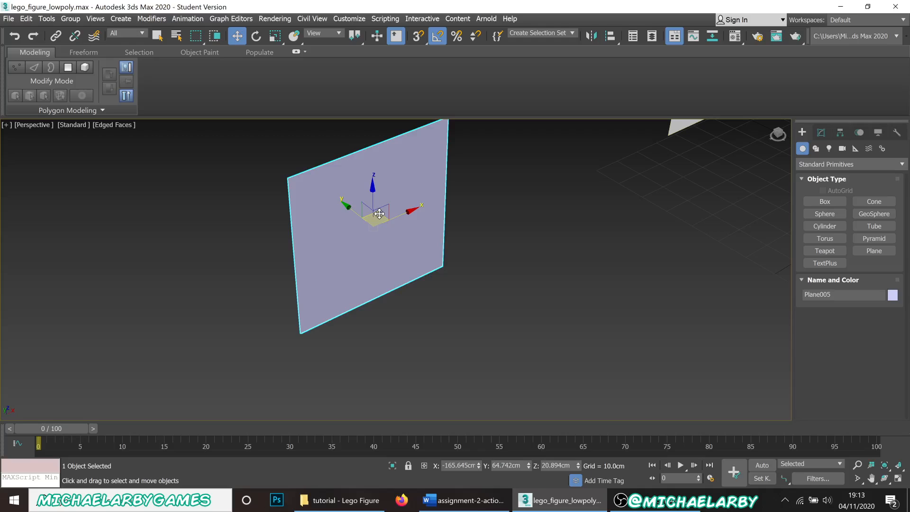
Step: Clone the blank plane to about X -119.2 cm, Y 38.3 cm and rotate the copy about Z until it is perpendicular to the original
shift+drag(379, 214, 573, 203)
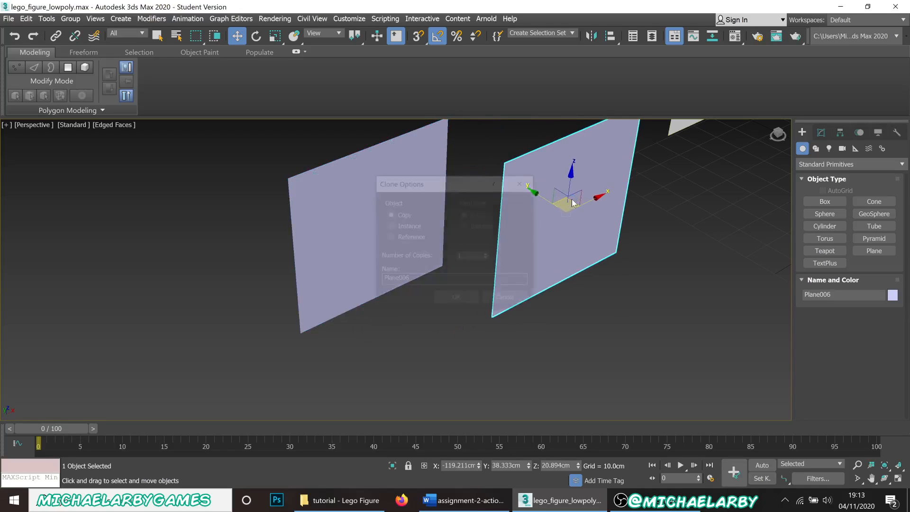
click(455, 298)
click(257, 36)
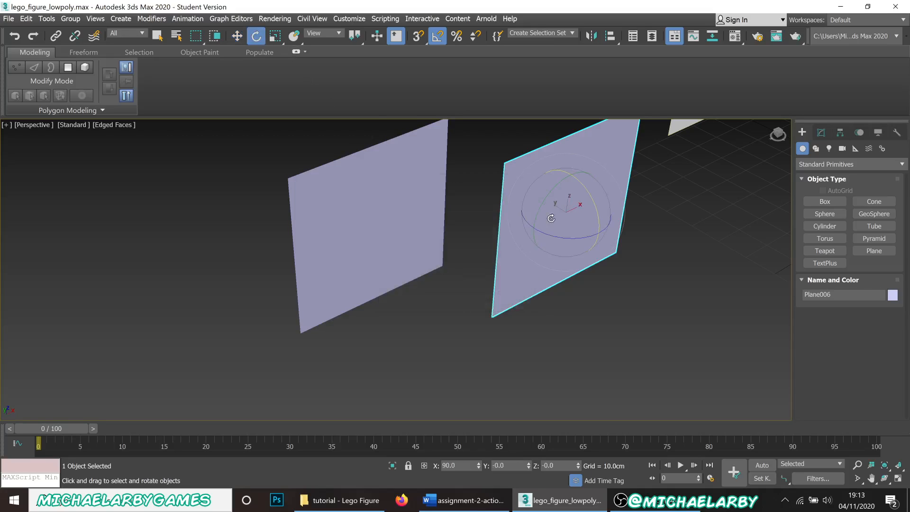
drag(559, 238, 536, 235)
click(460, 296)
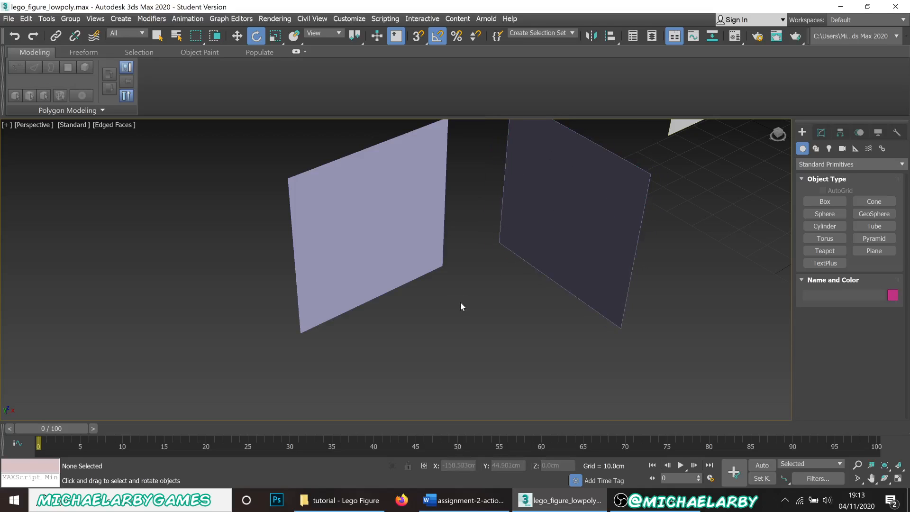
Step: Spread the blank planes apart, moving the original to about Y 112.1 cm and the copy to about X -94.3 cm
alt+middle_drag(460, 303, 423, 249)
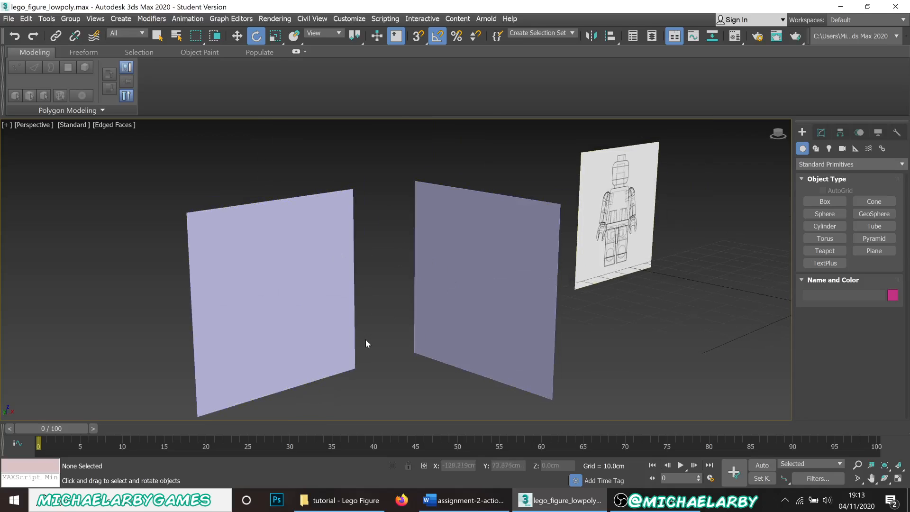
scroll(359, 335, up, 5)
scroll(356, 286, down, 7)
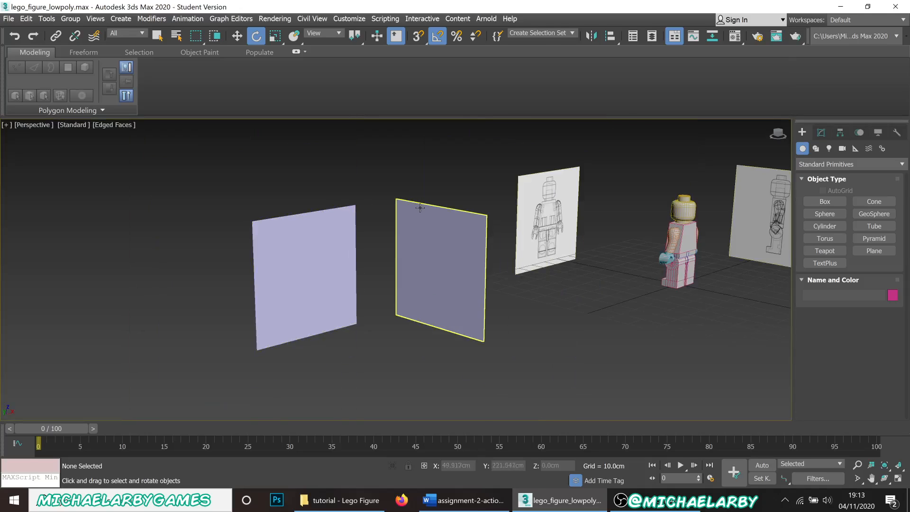
click(321, 279)
scroll(322, 282, up, 3)
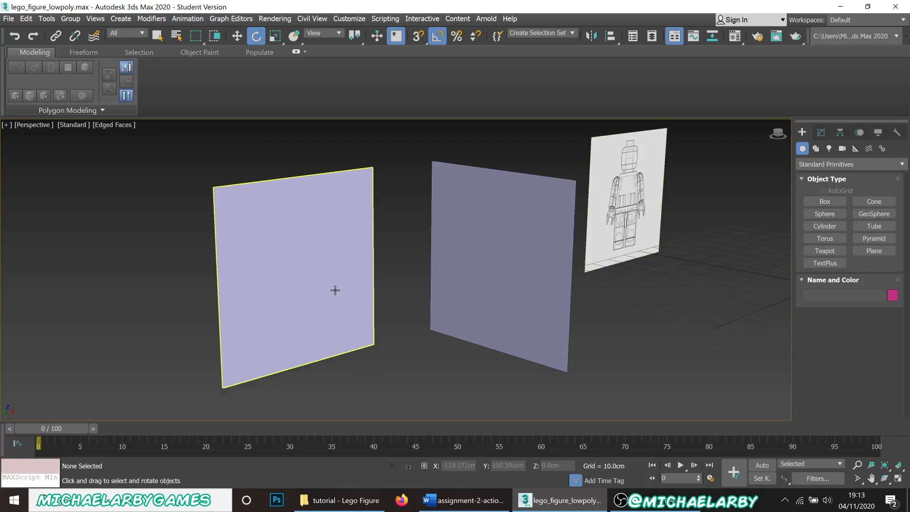
click(238, 36)
drag(282, 267, 183, 237)
click(524, 284)
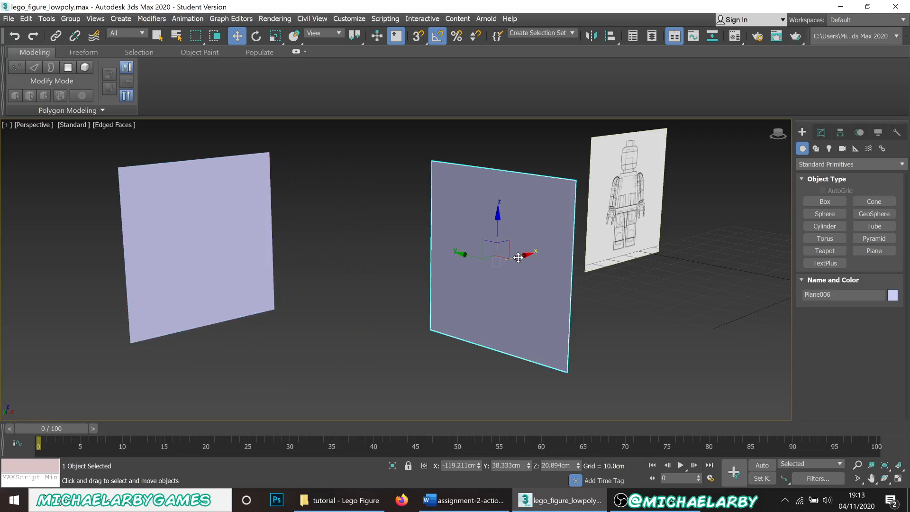
drag(520, 259, 573, 246)
alt+middle_drag(344, 317, 267, 225)
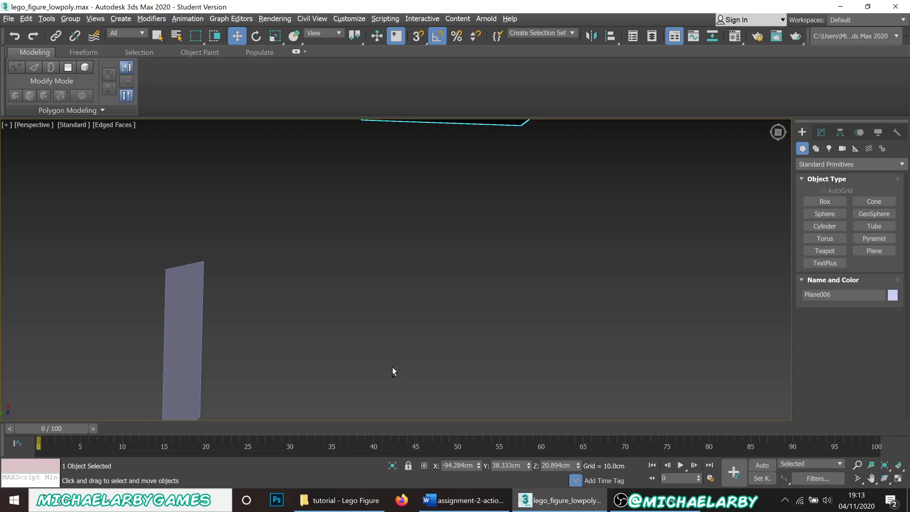
alt+middle_drag(392, 371, 503, 421)
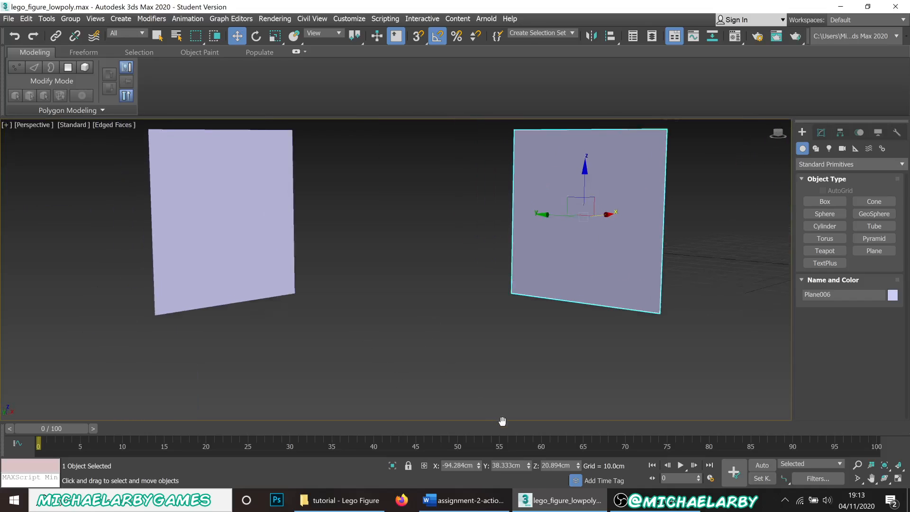
middle_drag(408, 265, 426, 308)
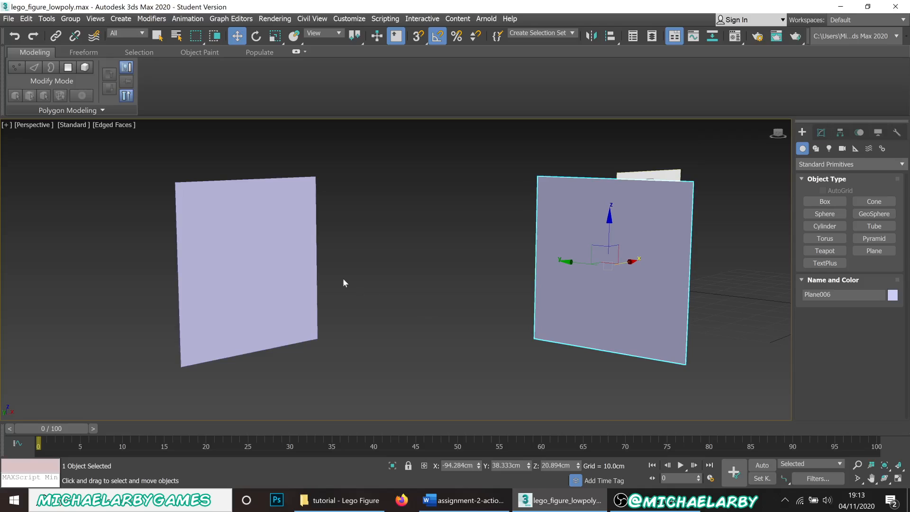
Step: Select the original blank plane, open the Material Editor and check that it is in compact mode
click(257, 286)
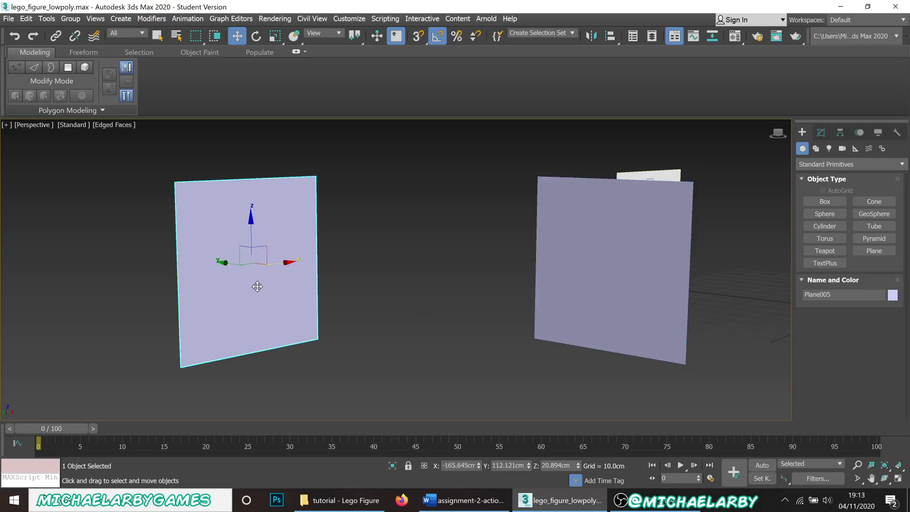
click(584, 255)
click(237, 247)
key(m)
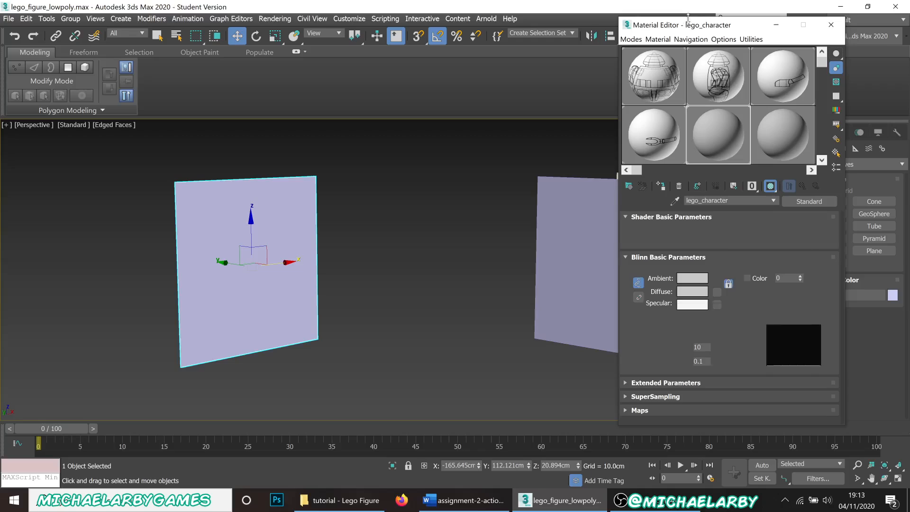
drag(718, 26, 569, 32)
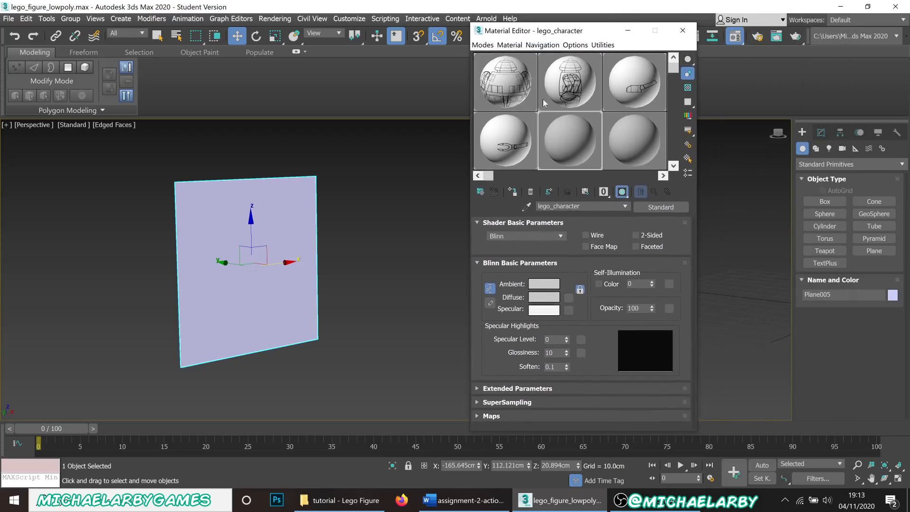
click(490, 45)
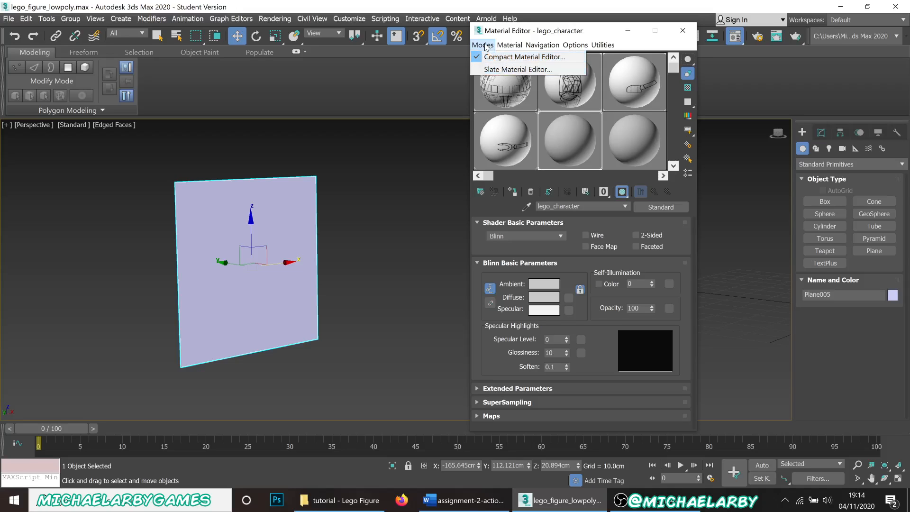
click(489, 48)
click(488, 47)
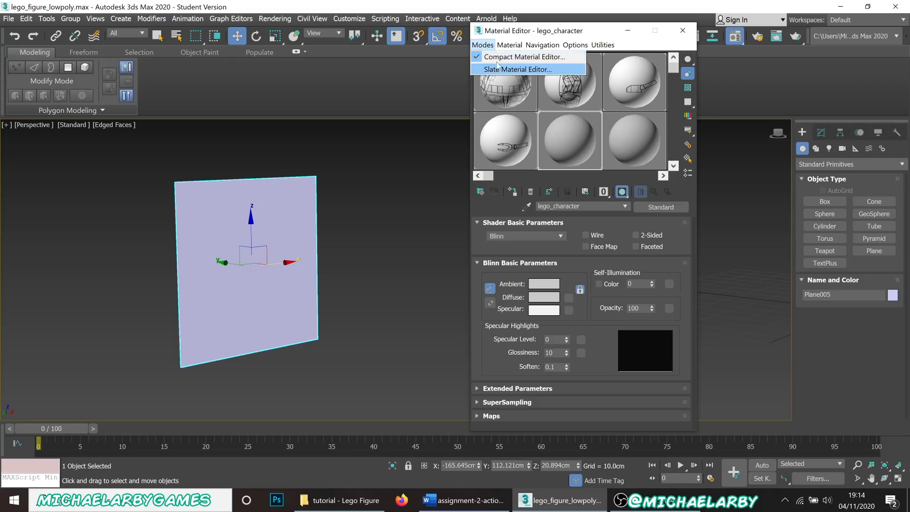
click(489, 46)
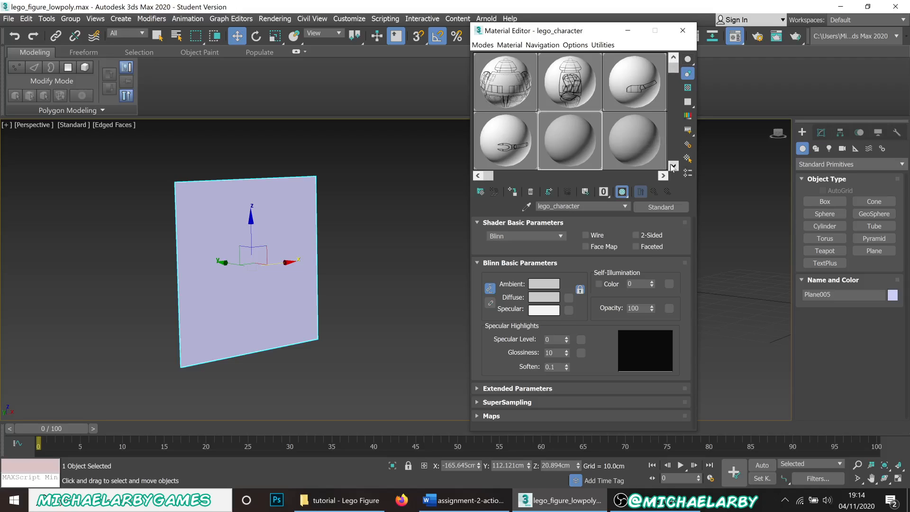
Step: Rename the lego_character material as "ref front"
click(622, 141)
click(571, 151)
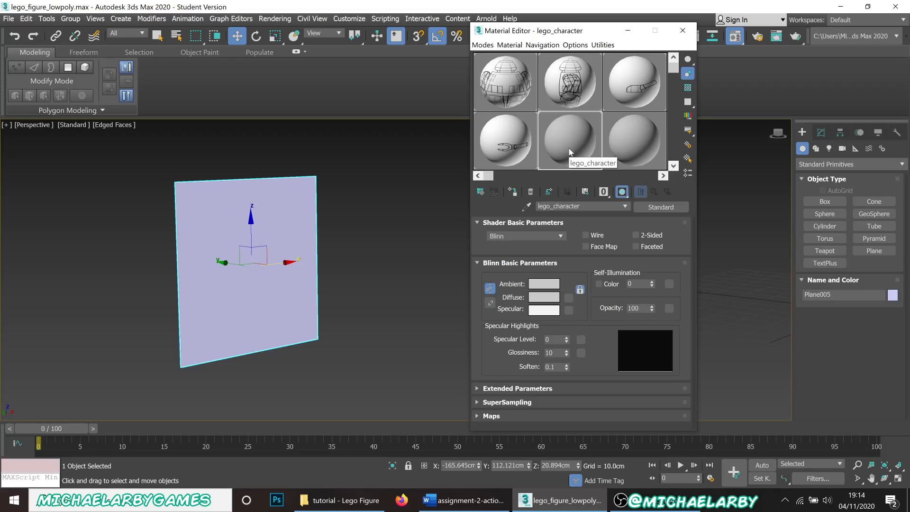
double_click(560, 206)
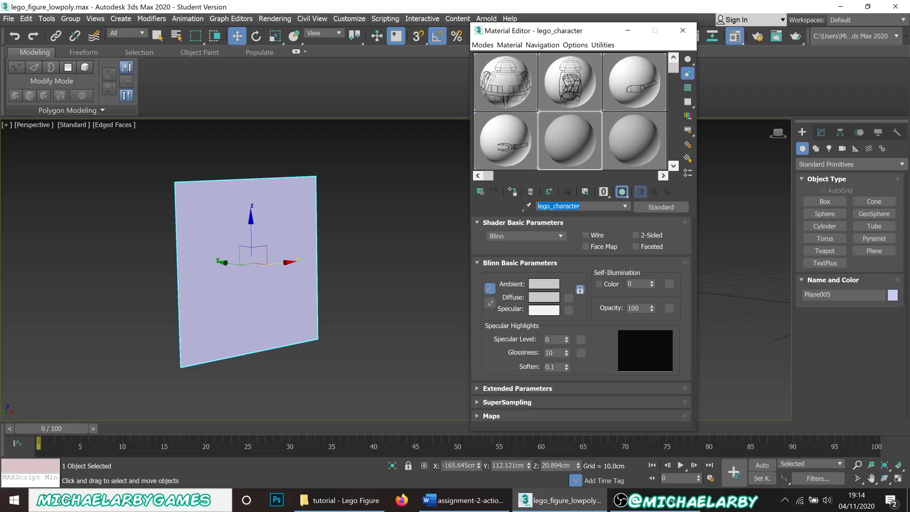
text(ref front)
Step: Load the LS_All_Front_001 image from the tutorial - Lego Figure folder as the diffuse bitmap of the ref front material
click(569, 298)
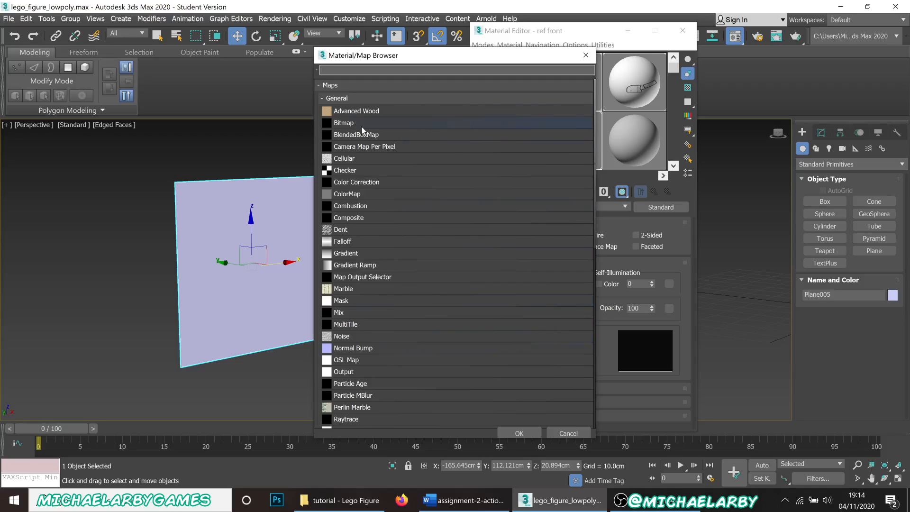
key(Escape)
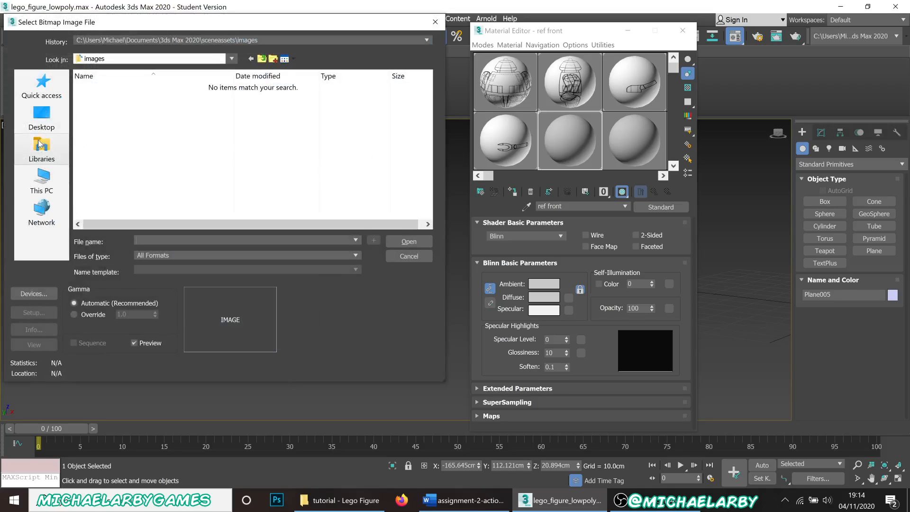
click(52, 93)
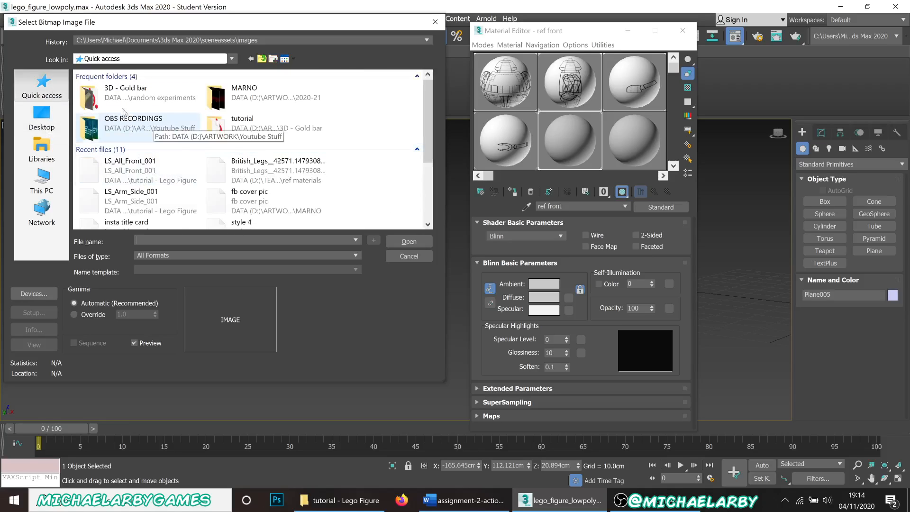
right_click(143, 172)
click(150, 164)
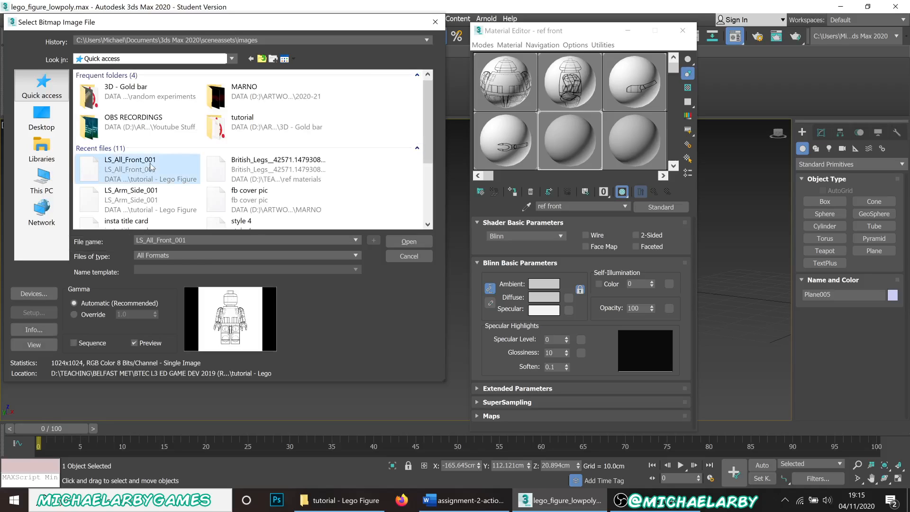
right_click(150, 164)
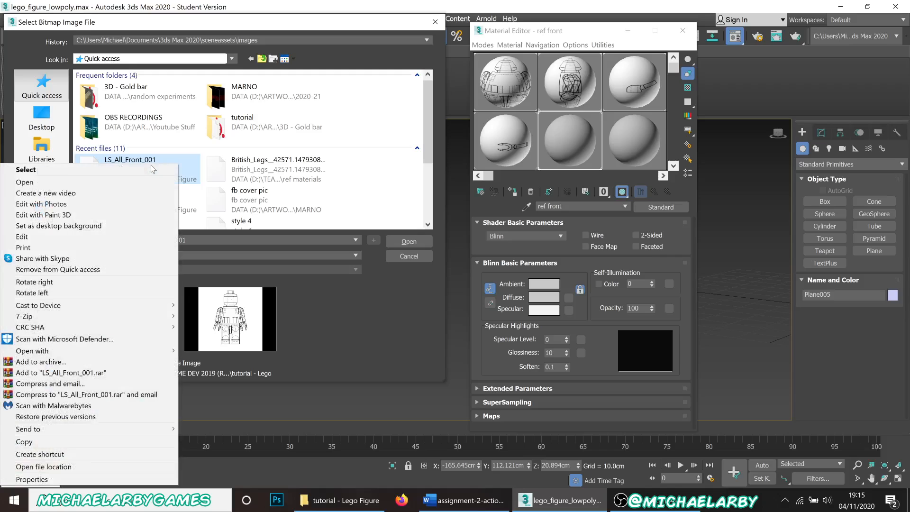
click(62, 467)
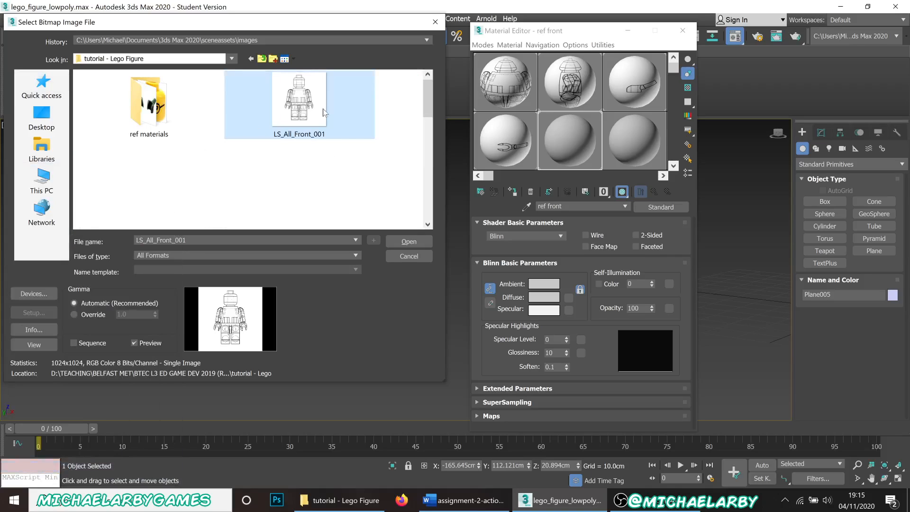
double_click(309, 100)
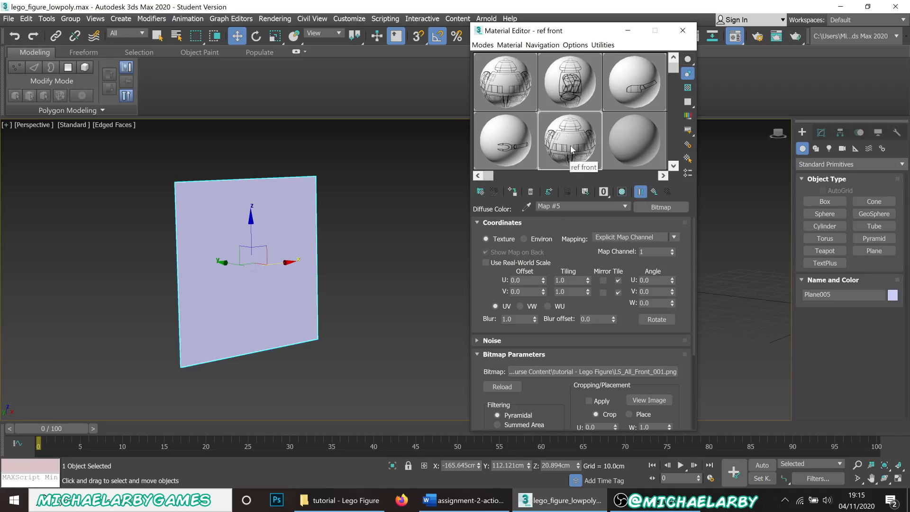
Step: Apply the ref front material to the selected blank plane and turn on its texture display in the viewport
drag(516, 166, 267, 238)
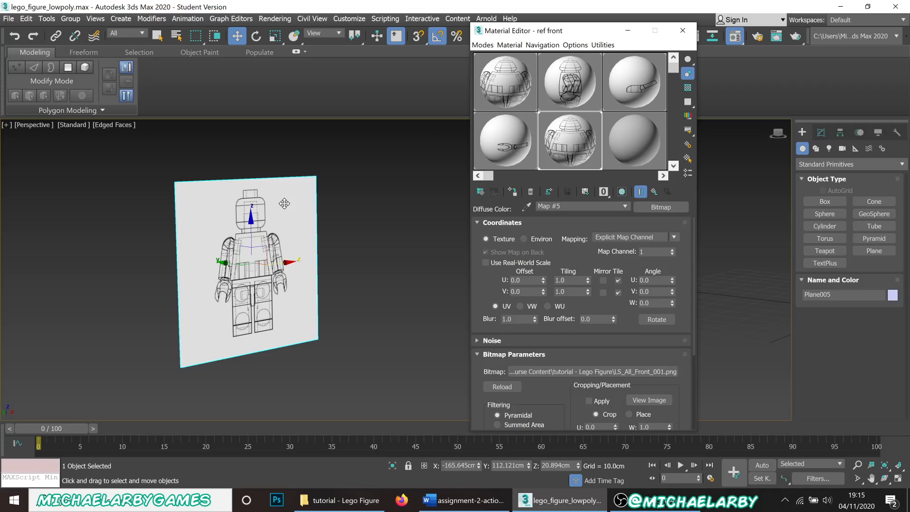
click(623, 192)
click(623, 193)
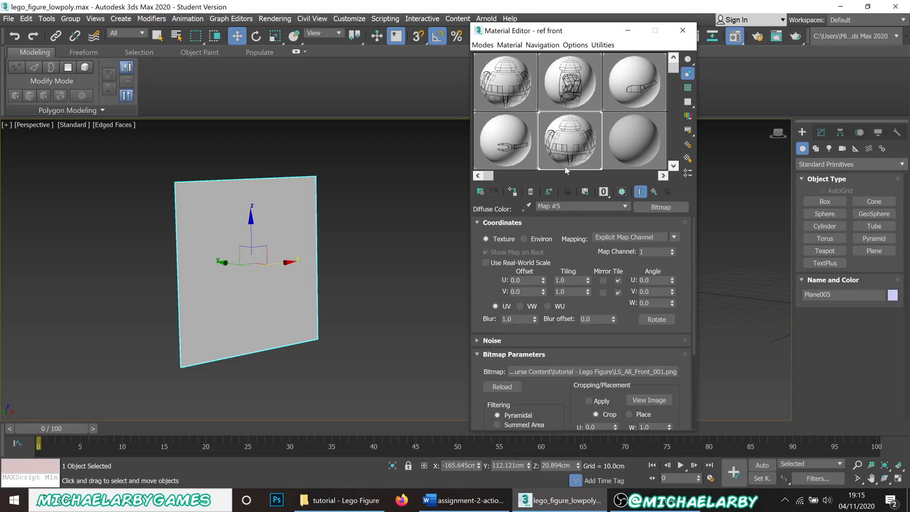
click(623, 192)
click(624, 193)
click(623, 193)
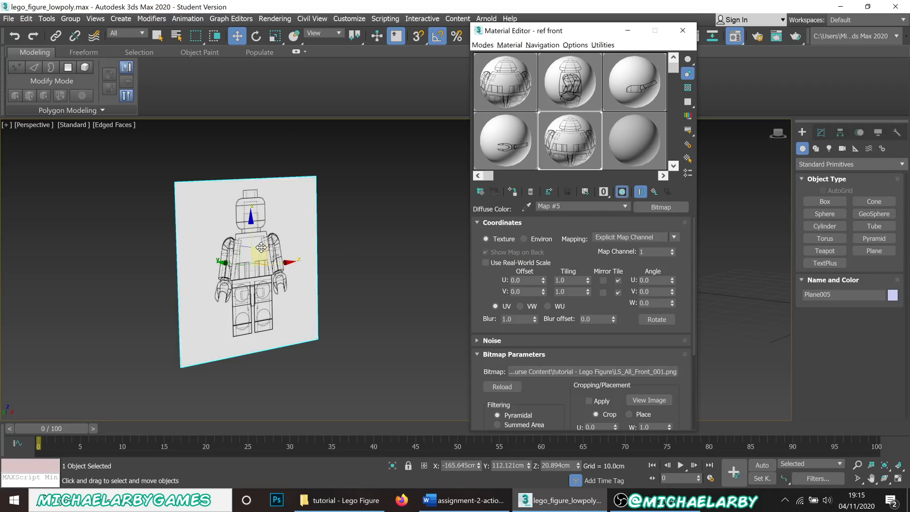
Step: Select the unused 09 - Default material and rename it "ref side"
alt+middle_drag(284, 246, 176, 258)
click(610, 131)
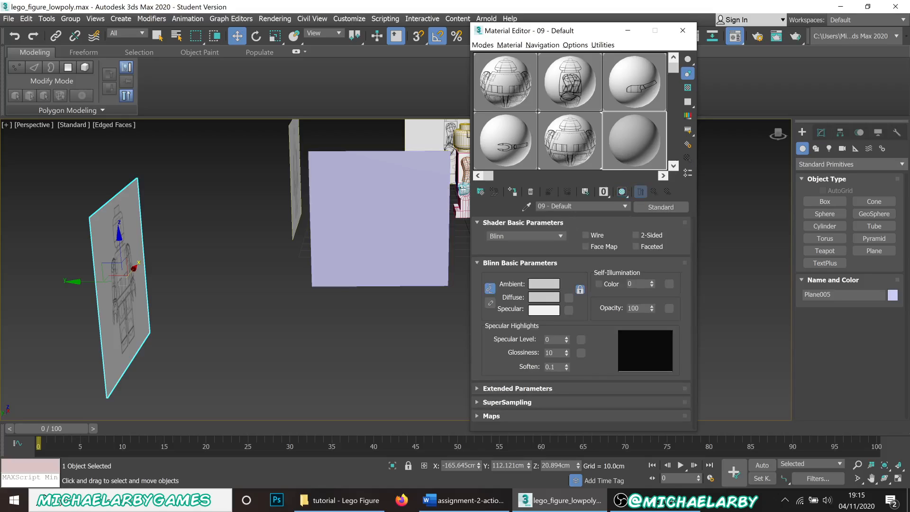
drag(575, 207, 537, 207)
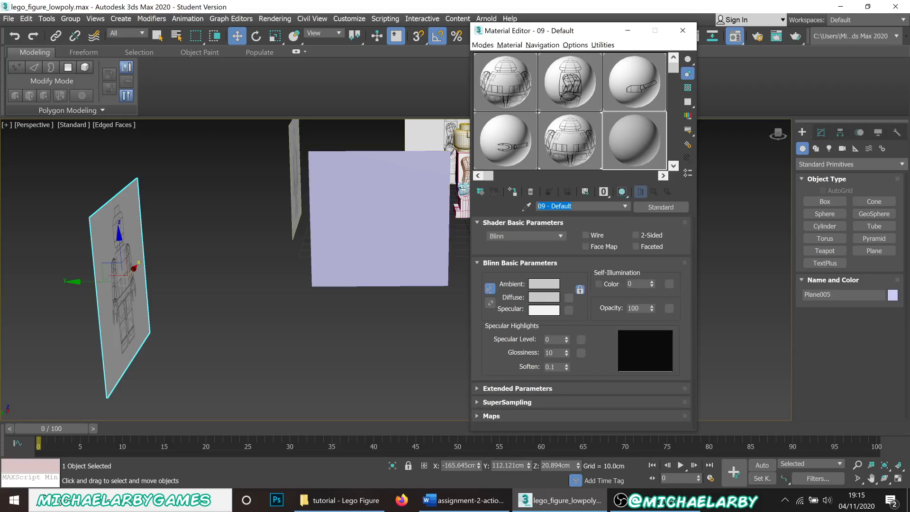
text(ref side)
Step: Load the LS_All_Side_001 image as the diffuse bitmap of the ref side material
click(570, 298)
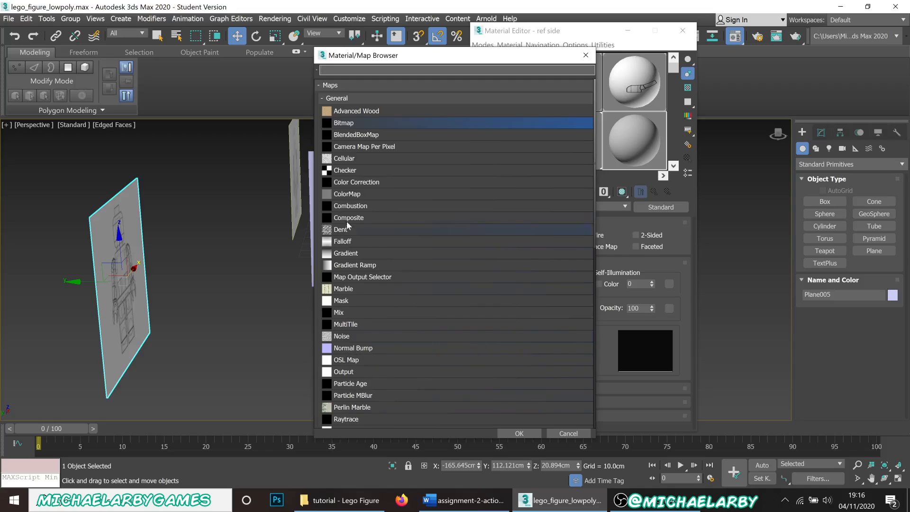
double_click(349, 123)
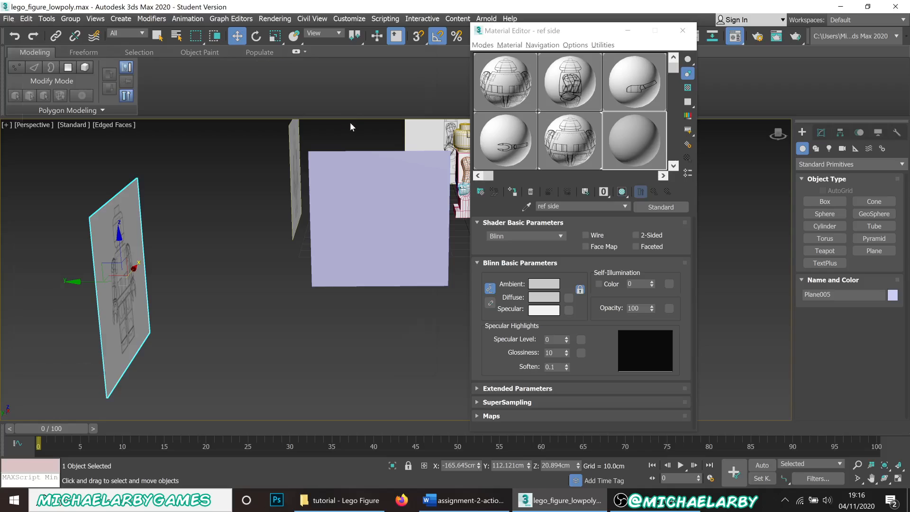
scroll(284, 152, down, 2)
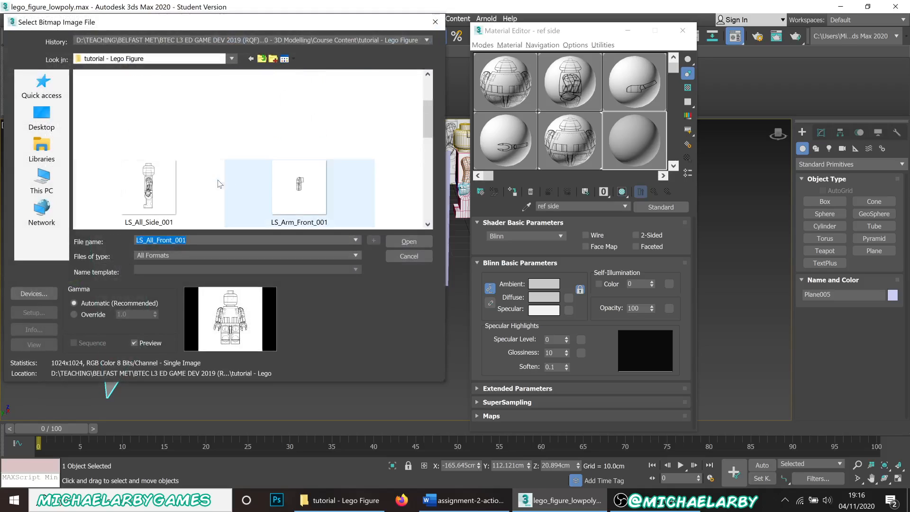
double_click(167, 185)
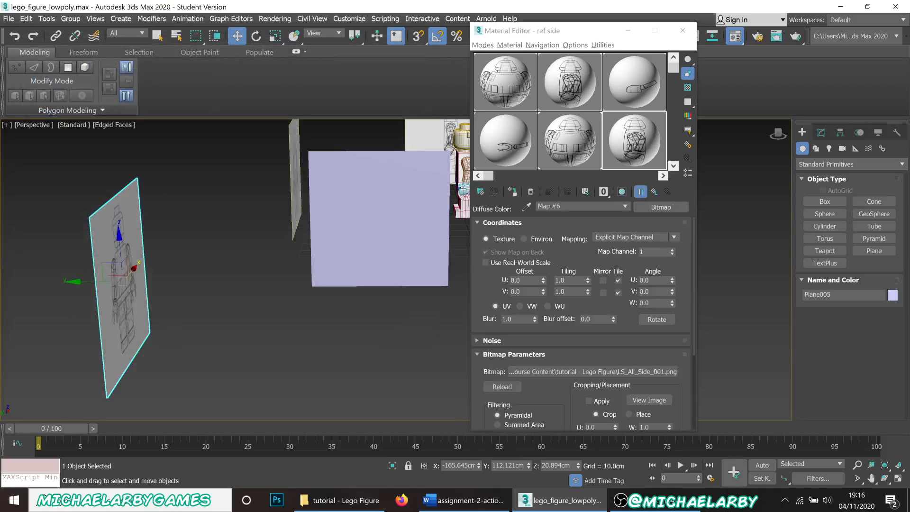
Step: Apply the ref side material to the perpendicular blank plane, show its texture in the viewport and close the Material Editor
drag(642, 142, 369, 221)
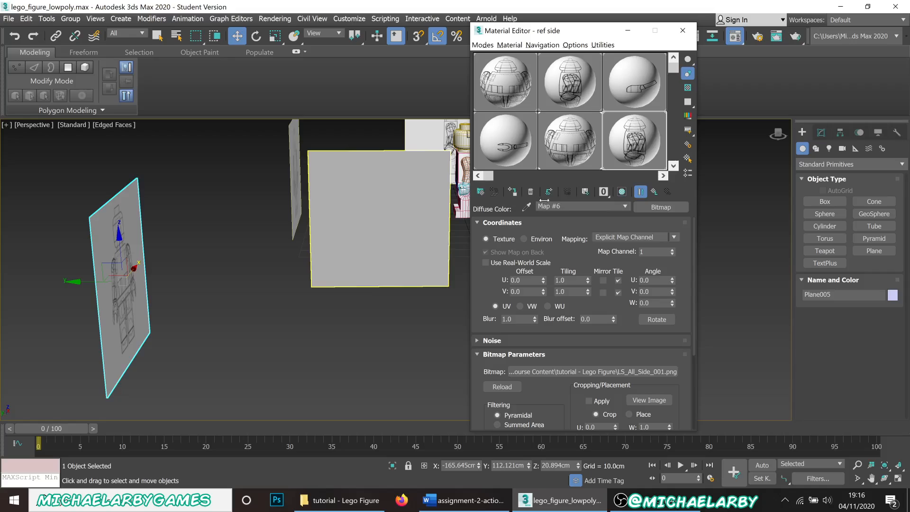
click(622, 192)
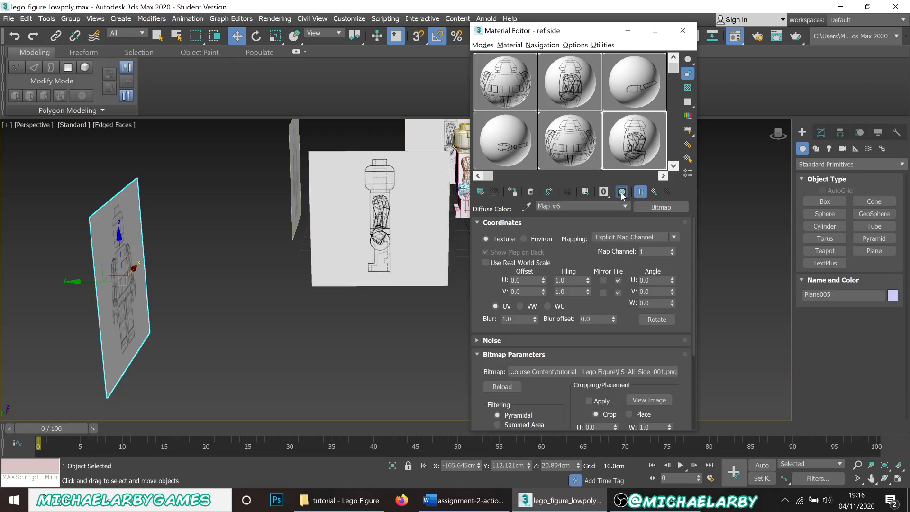
click(365, 315)
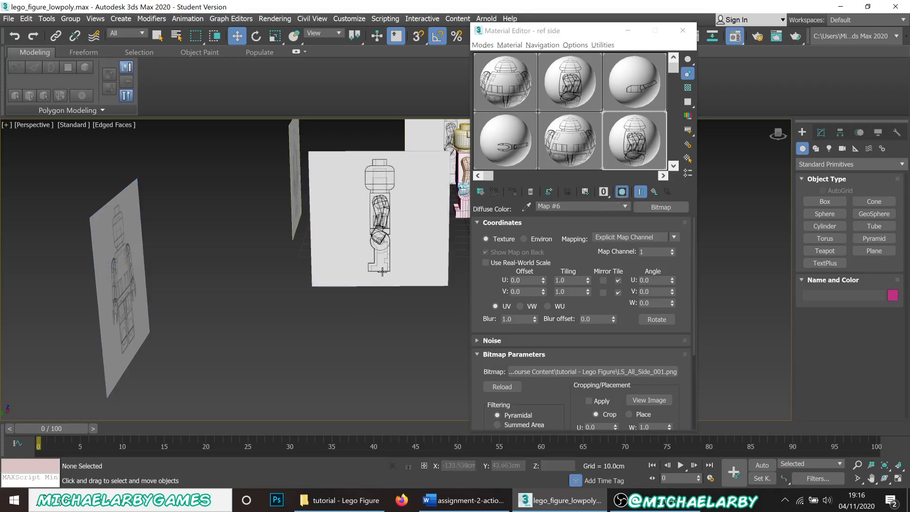
click(683, 30)
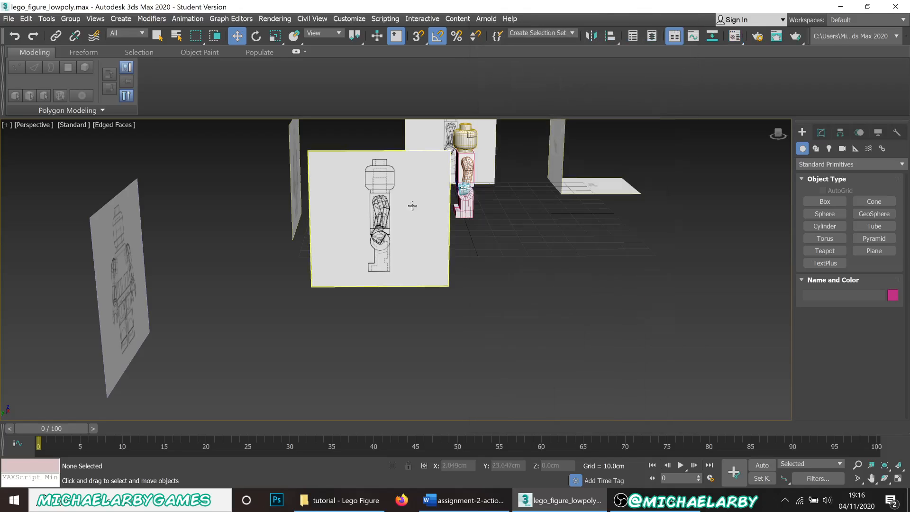
Step: Examine both blueprint planes in perspective and check the front blueprint's alignment and detail in the front view
alt+middle_drag(374, 301, 286, 318)
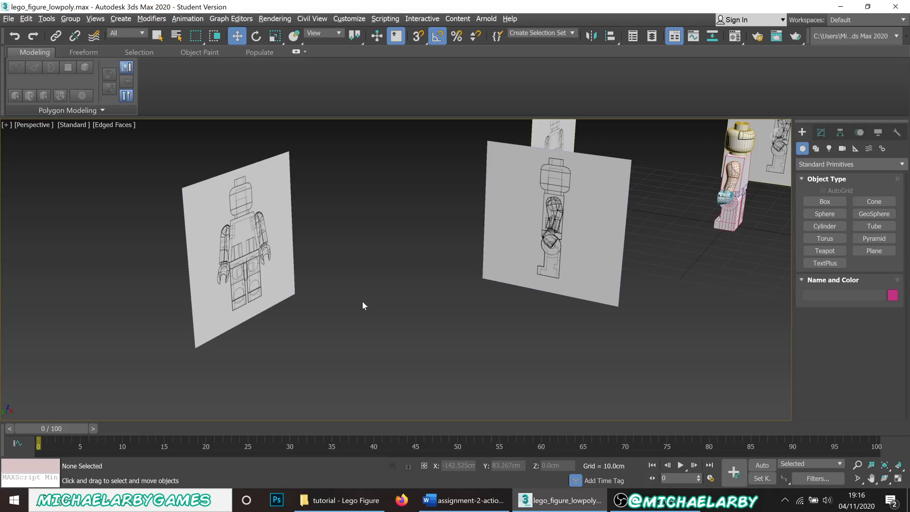
key(f)
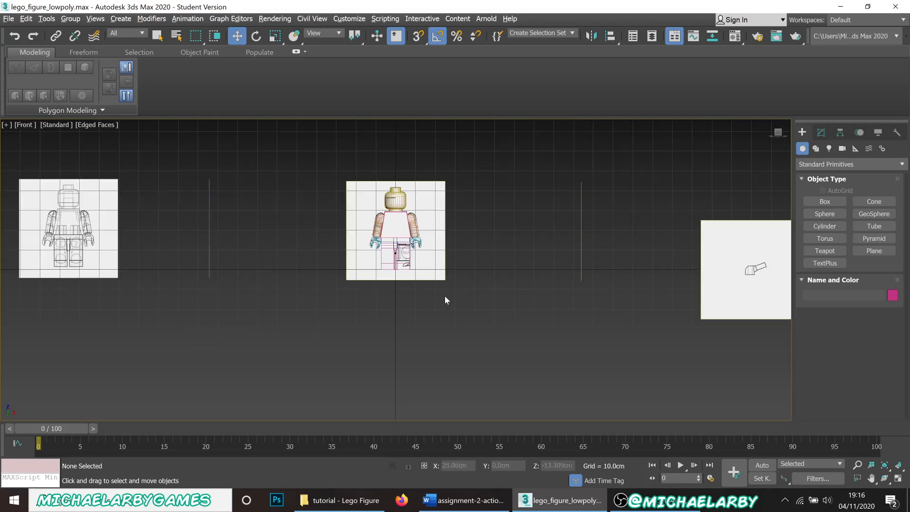
scroll(552, 242, down, 5)
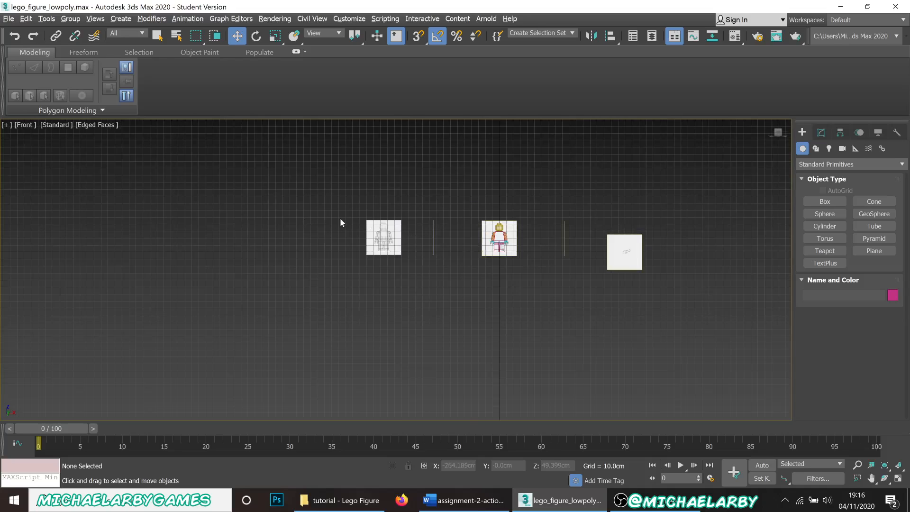
scroll(385, 229, up, 5)
scroll(388, 228, up, 3)
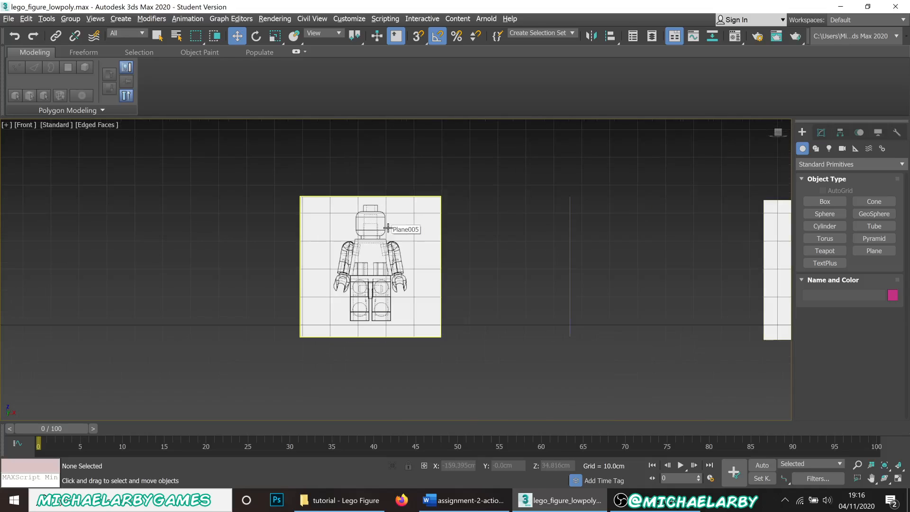
scroll(388, 228, up, 3)
scroll(368, 266, down, 2)
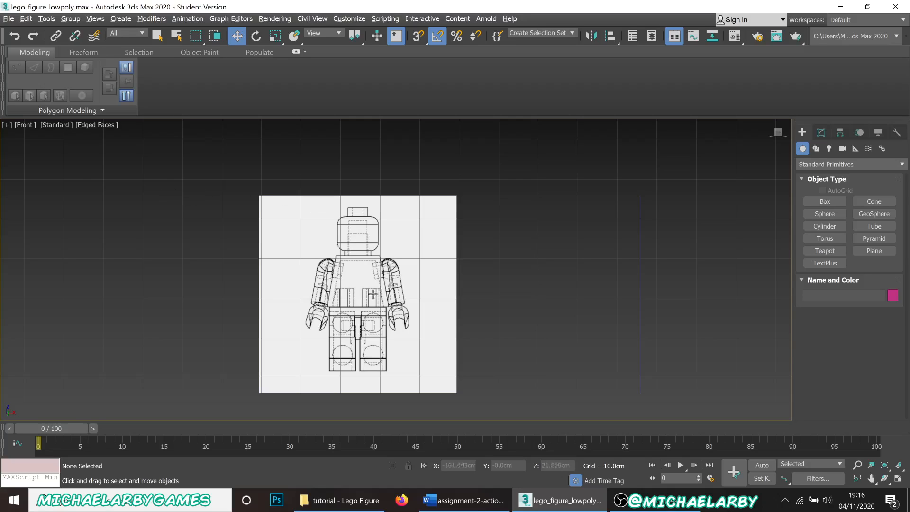
scroll(351, 288, up, 4)
scroll(352, 288, down, 2)
scroll(351, 288, down, 2)
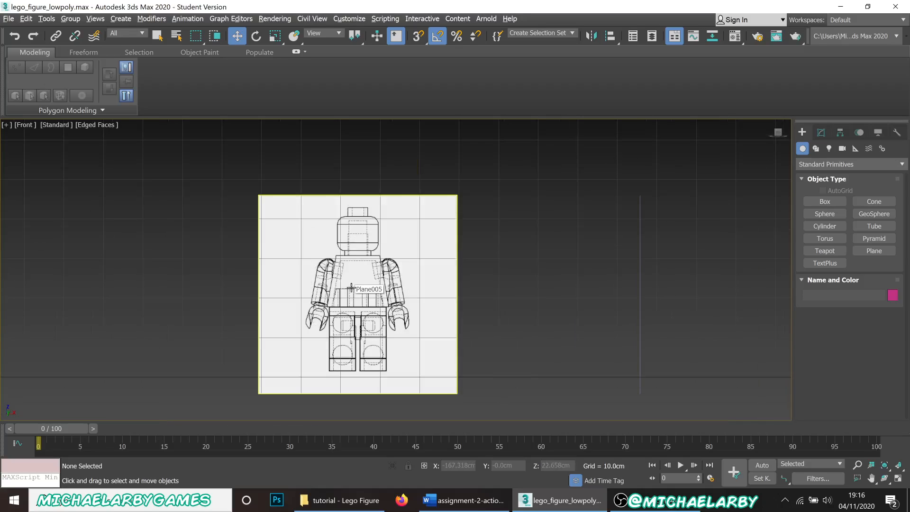
Step: Create a box about 5 cm long, 10.7 cm wide and 7.9 cm high on the ground between the two blueprint planes
key(p)
alt+middle_drag(347, 288, 525, 423)
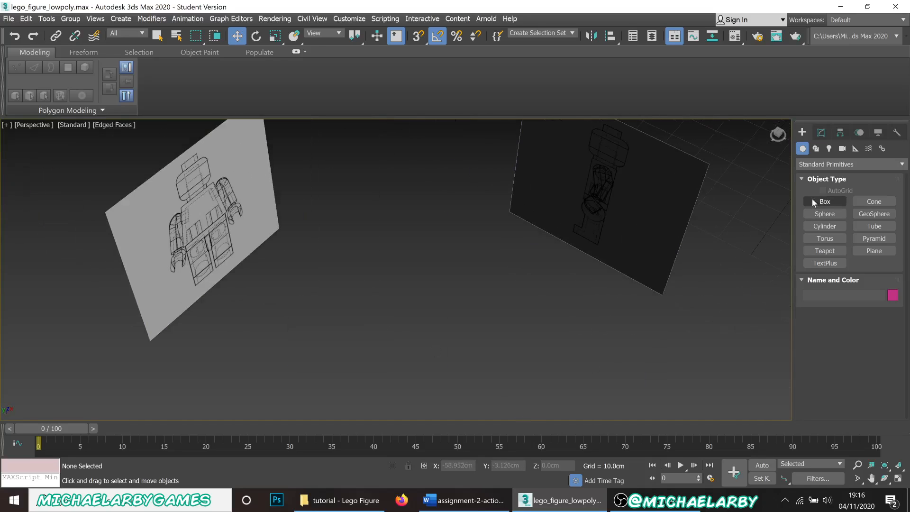
click(812, 199)
click(434, 361)
drag(443, 354, 456, 356)
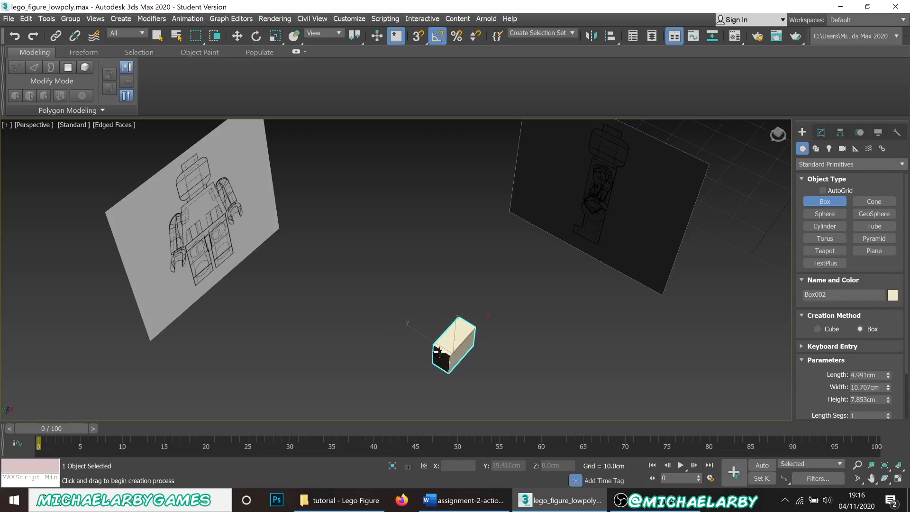
Step: Change the new box's object color to dark blue while working in the front view
key(f)
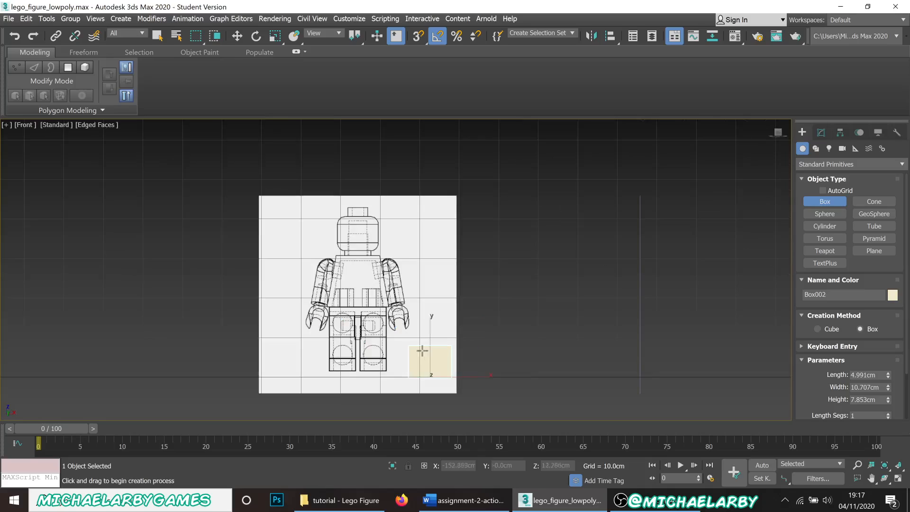
click(438, 358)
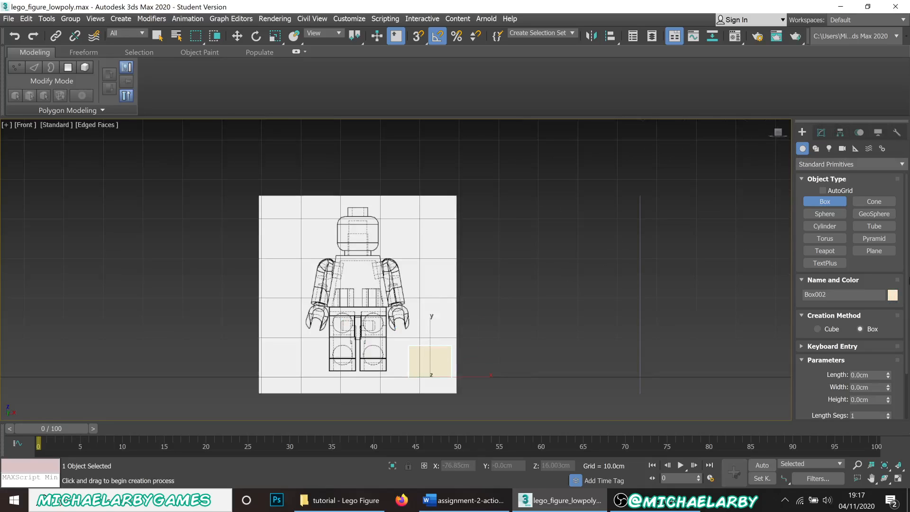
click(893, 295)
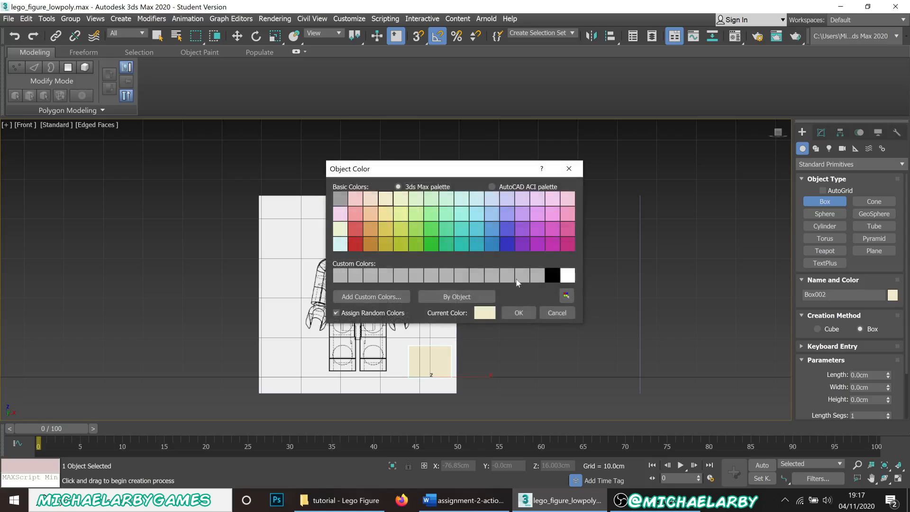
click(508, 245)
click(520, 313)
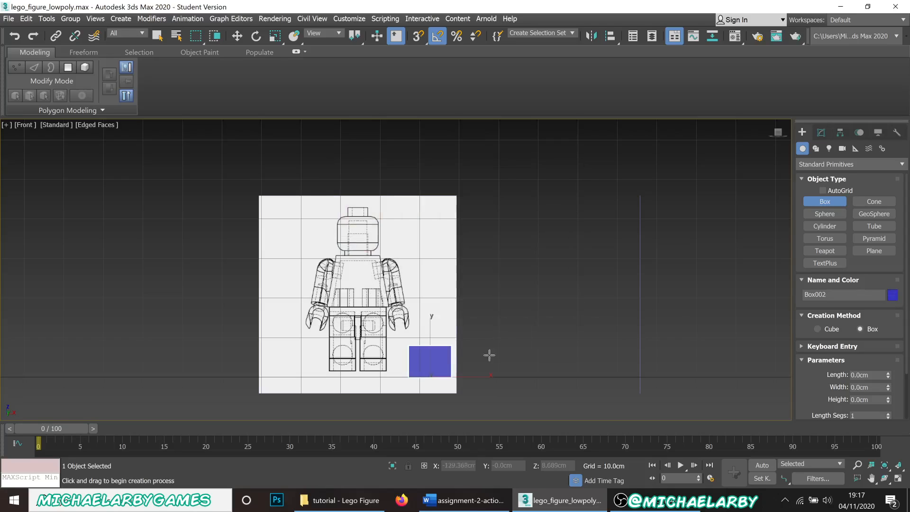
Step: Move the blue box onto the torso of the front blueprint, to about X -168 cm, Z 17.8 cm, resting on the waist line
click(238, 36)
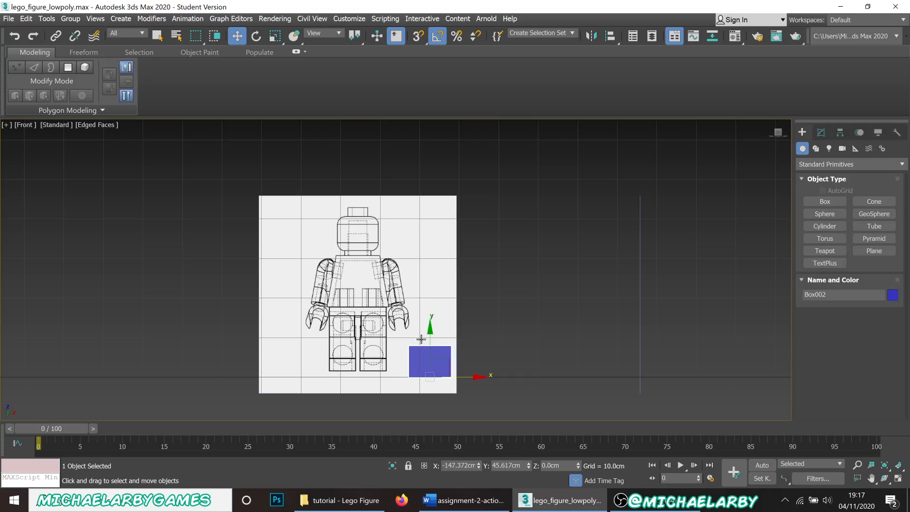
drag(445, 358, 376, 288)
scroll(358, 283, up, 2)
scroll(361, 283, up, 2)
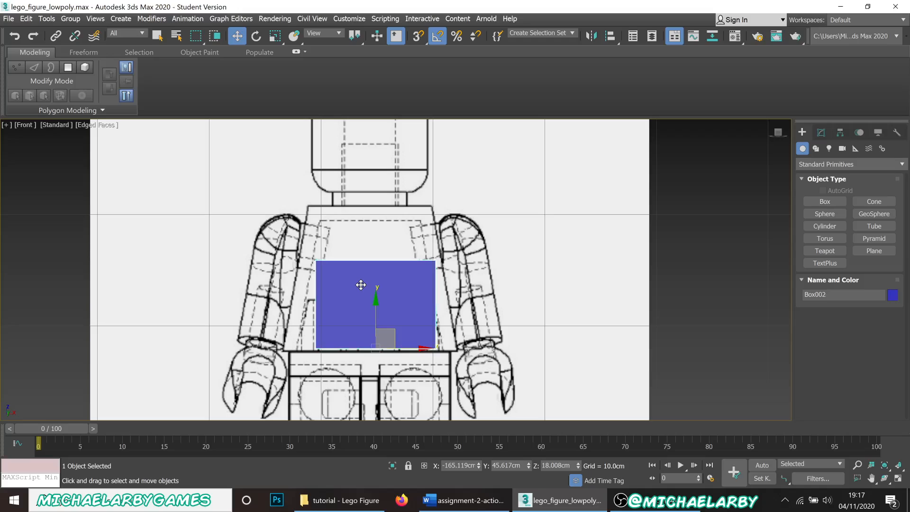
drag(390, 331, 358, 333)
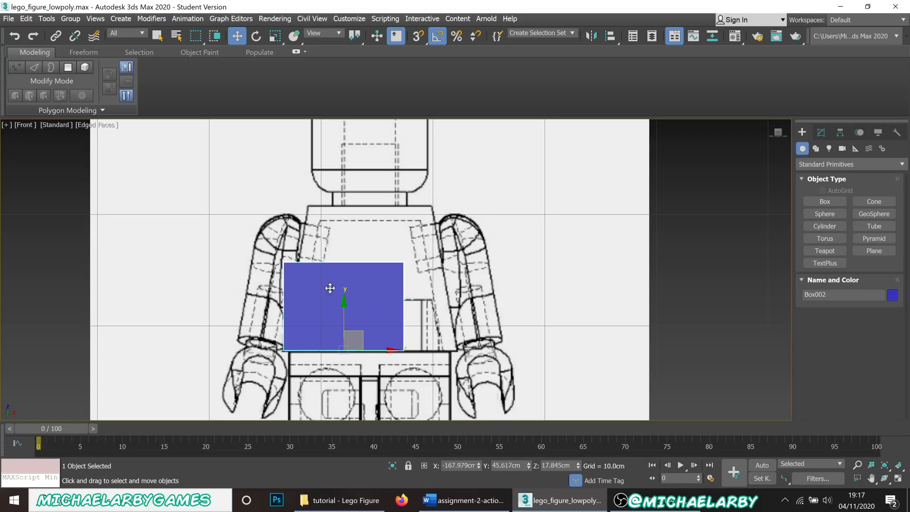
Step: Convert the blue box to an editable poly
right_click(363, 303)
mouse_move(393, 427)
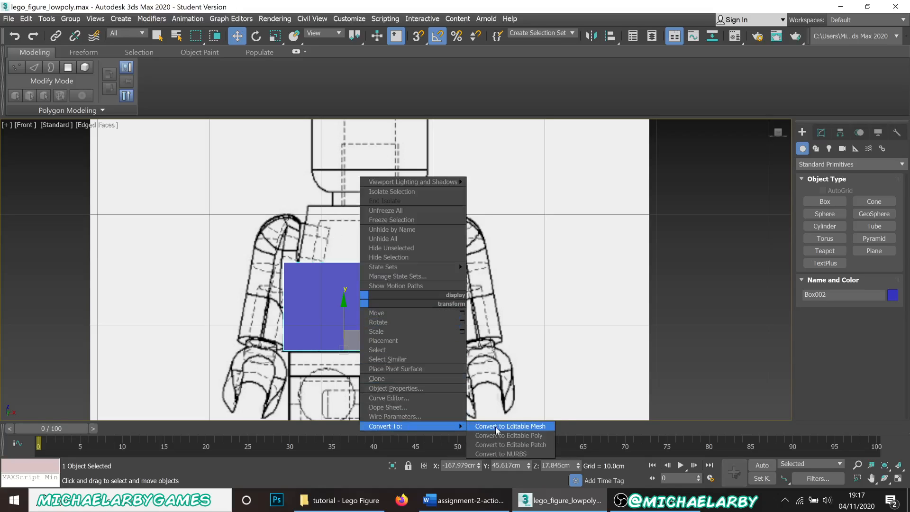
click(508, 435)
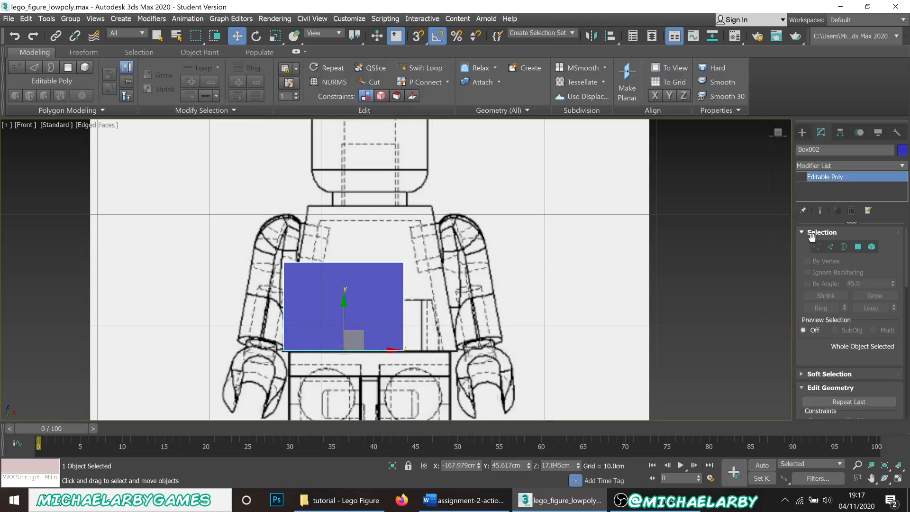
Step: Move the four vertices on the box's +X side to the blueprint torso's lower corner, at about X -157.9 cm
click(820, 246)
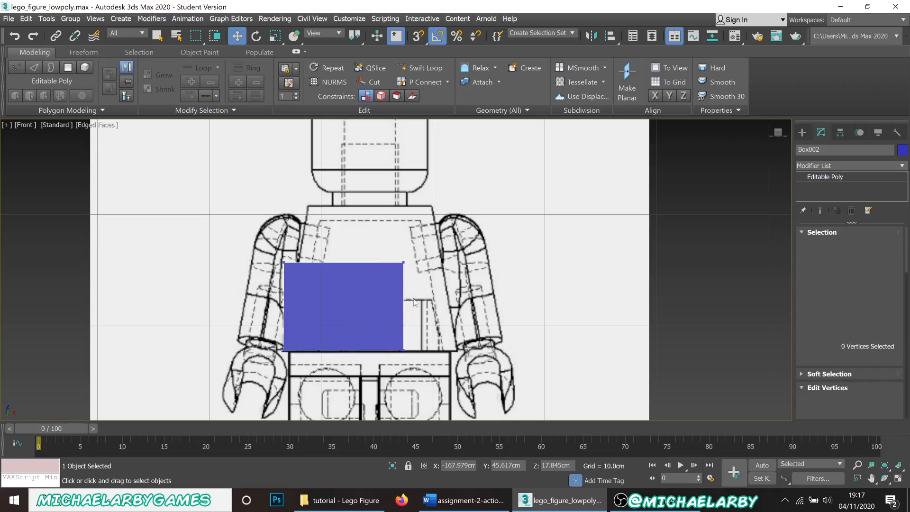
drag(426, 235, 372, 375)
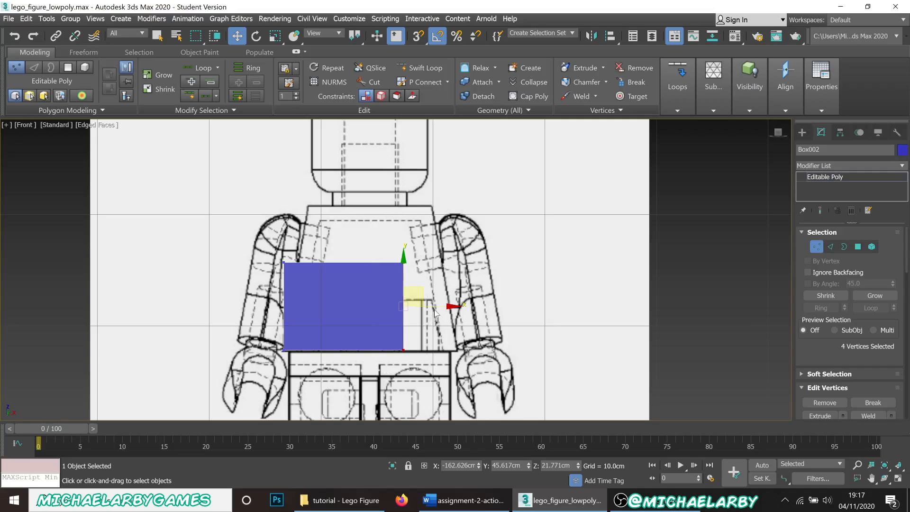
drag(444, 305, 488, 319)
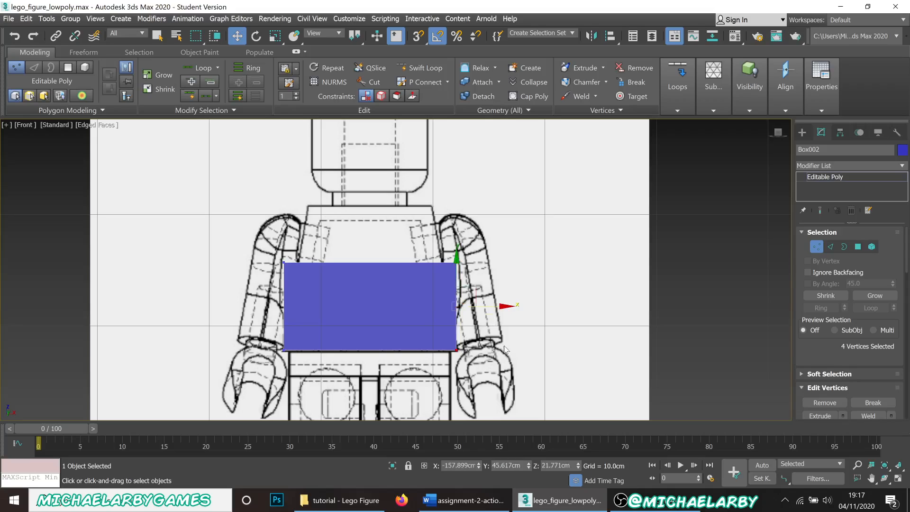
Step: Raise the box's four top vertices to the blueprint's shoulder line, at about Z 30.8 cm
click(303, 255)
drag(487, 272, 488, 272)
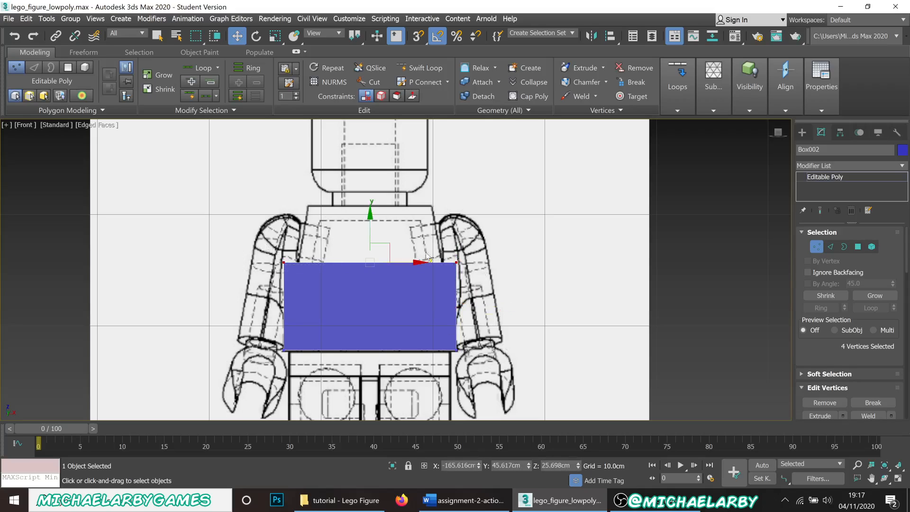
drag(370, 224, 366, 174)
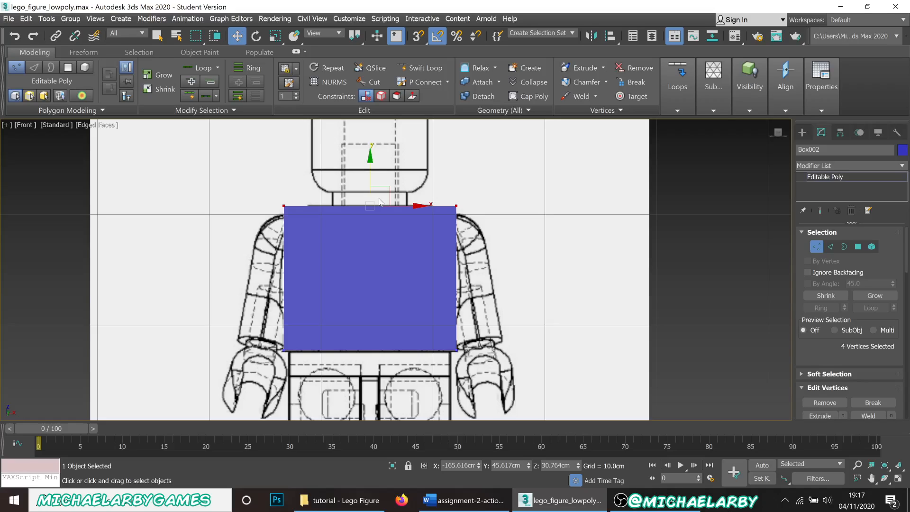
Step: Turn on see-through display for the box over the front blueprint
key(alt+x)
key(alt+x)
key(alt+x)
key(alt+x)
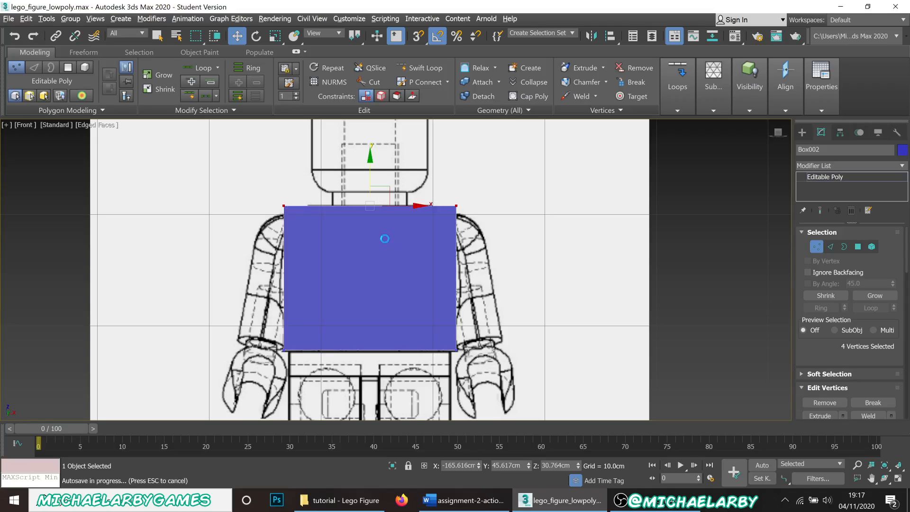
key(alt+x)
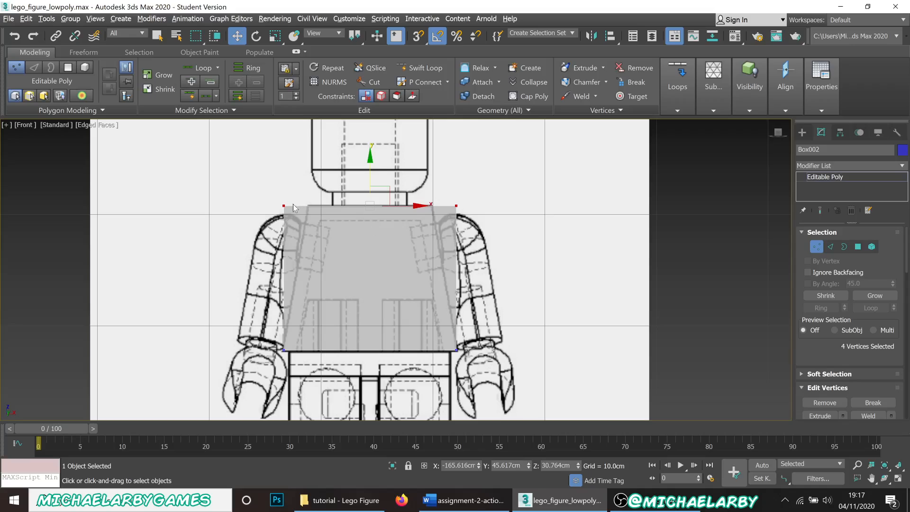
Step: Scale the box's four top vertices inward along X to match the torso's tapered shoulder width on the blueprint
drag(264, 186, 381, 227)
key(alt+x)
key(alt+x)
click(275, 36)
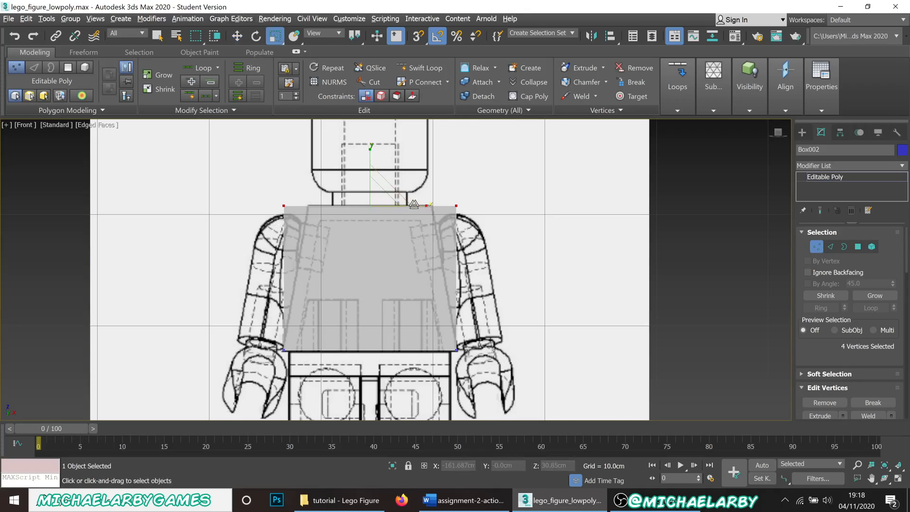
drag(415, 204, 406, 209)
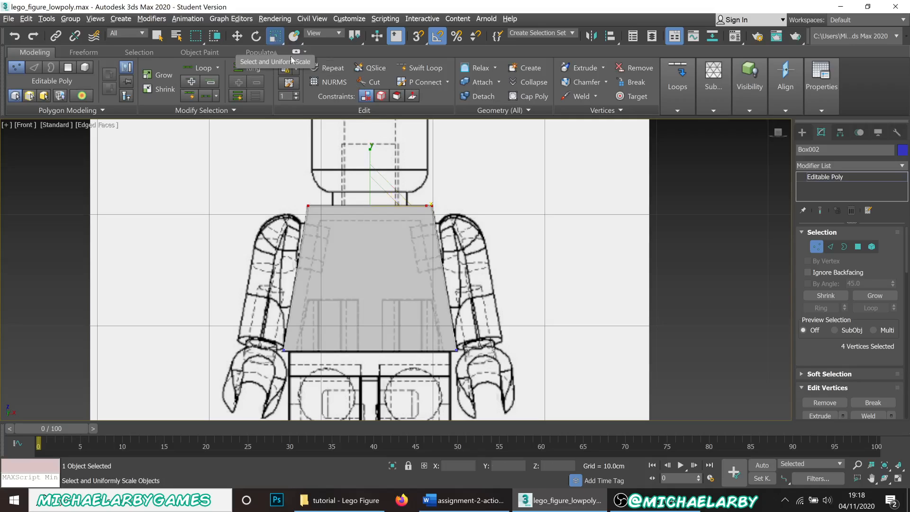
click(655, 283)
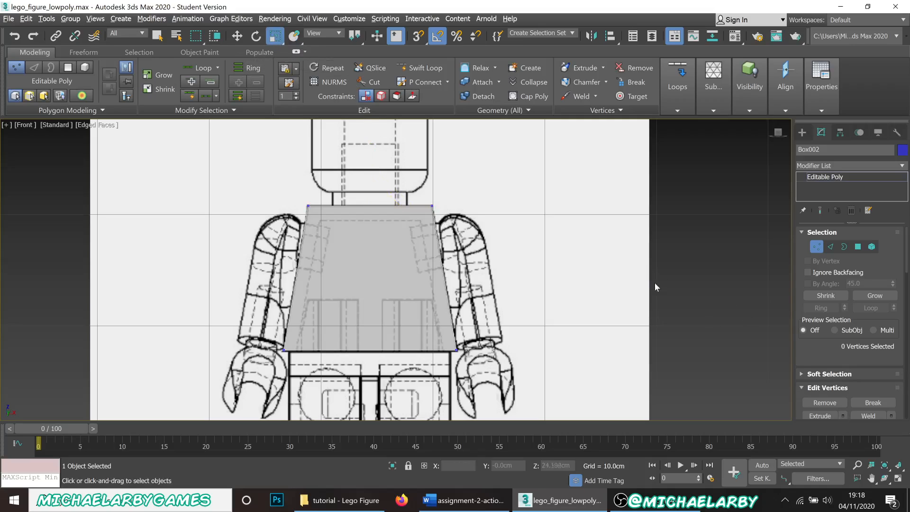
click(815, 248)
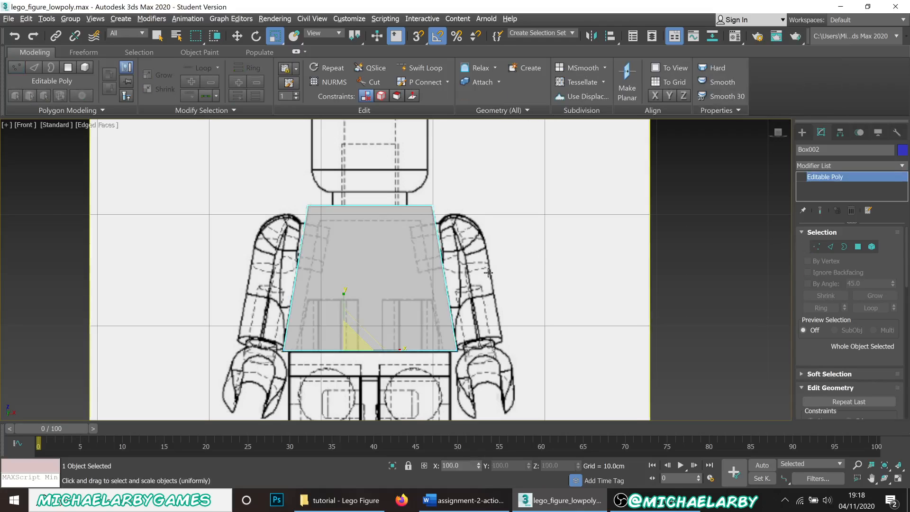
Step: Move the box along Y in the left view, to about 39.4 cm, lining one edge up with the side blueprint's torso
scroll(488, 273, down, 5)
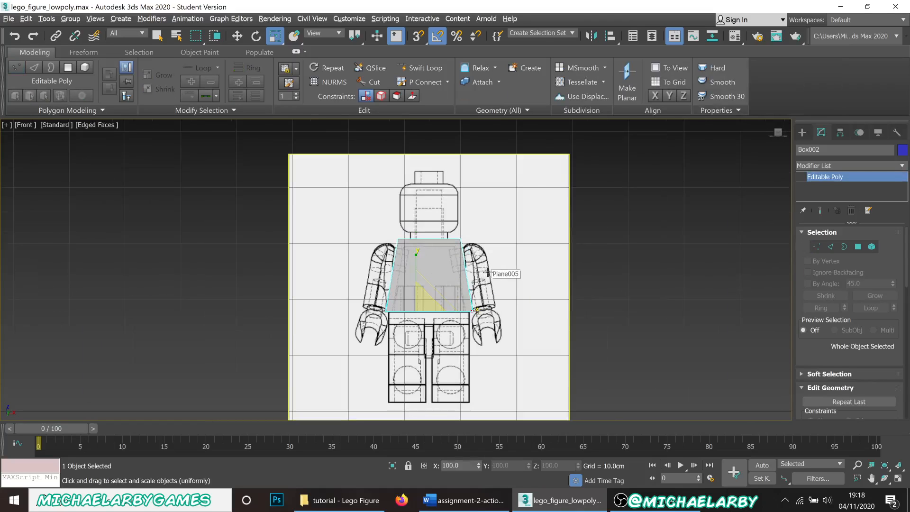
key(l)
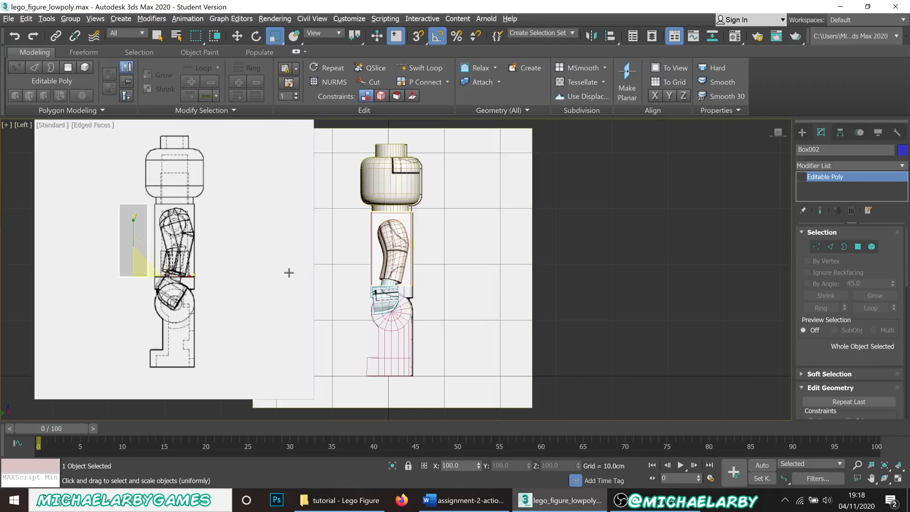
scroll(251, 266, down, 4)
scroll(158, 266, up, 4)
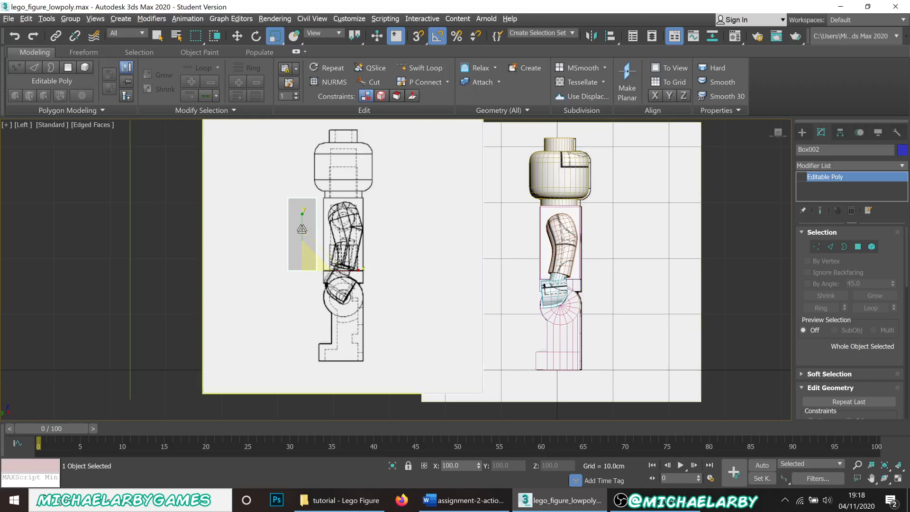
scroll(308, 232, up, 2)
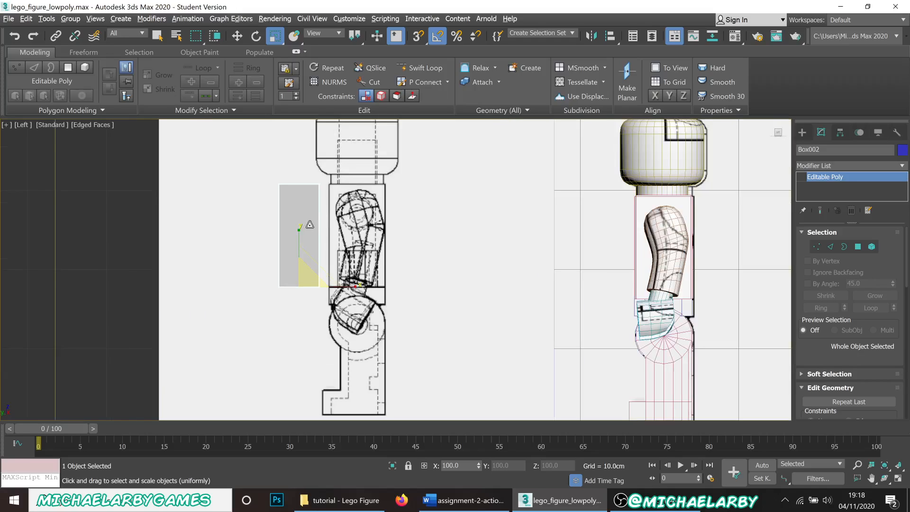
click(237, 36)
drag(332, 292, 383, 292)
scroll(337, 250, up, 2)
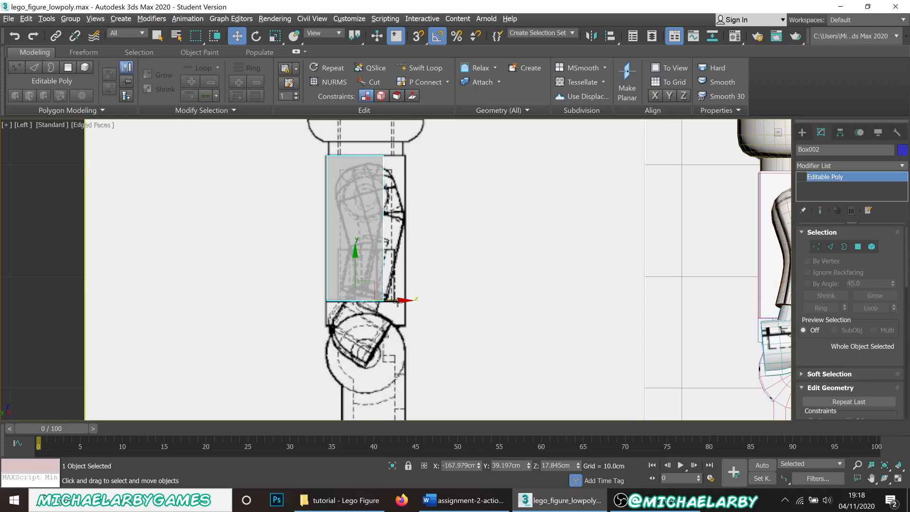
drag(395, 300, 393, 300)
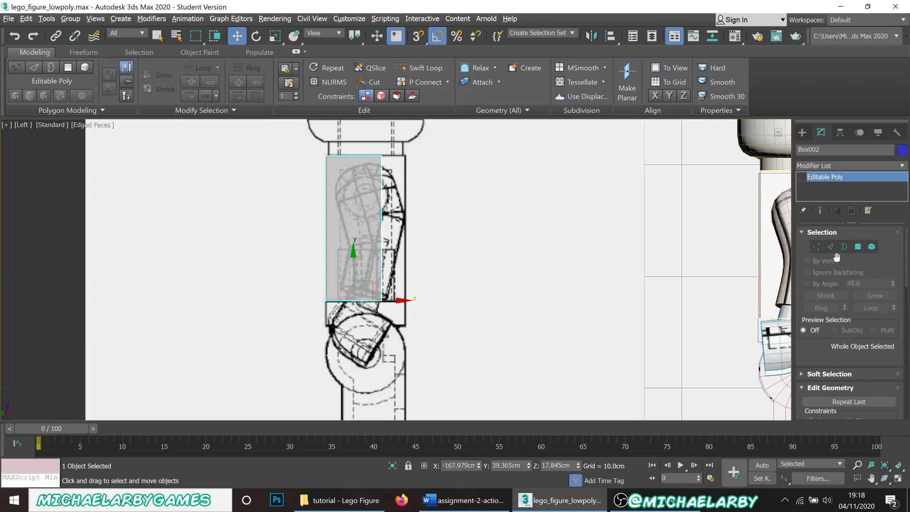
Step: Move the box's four far-side vertices to the opposite edge of the side blueprint's torso, at about Y 34.6 cm
click(817, 247)
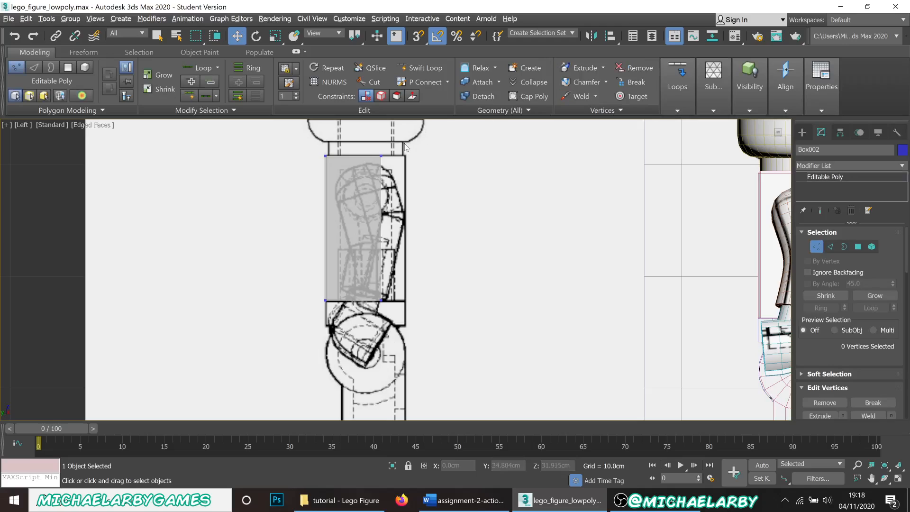
drag(365, 328, 366, 327)
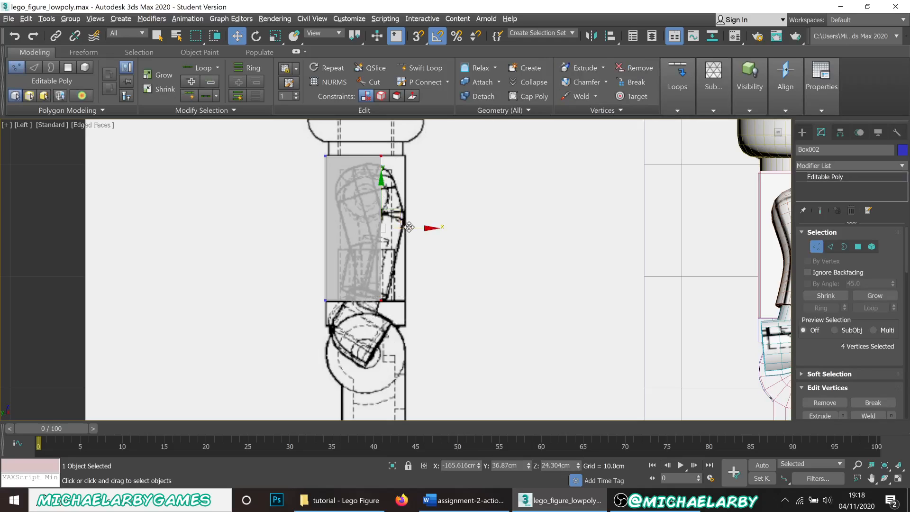
drag(409, 229, 433, 234)
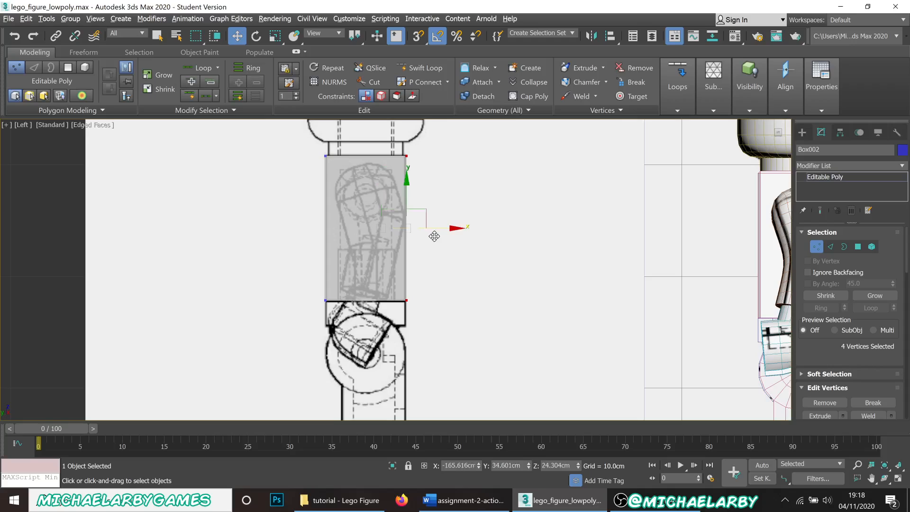
click(818, 246)
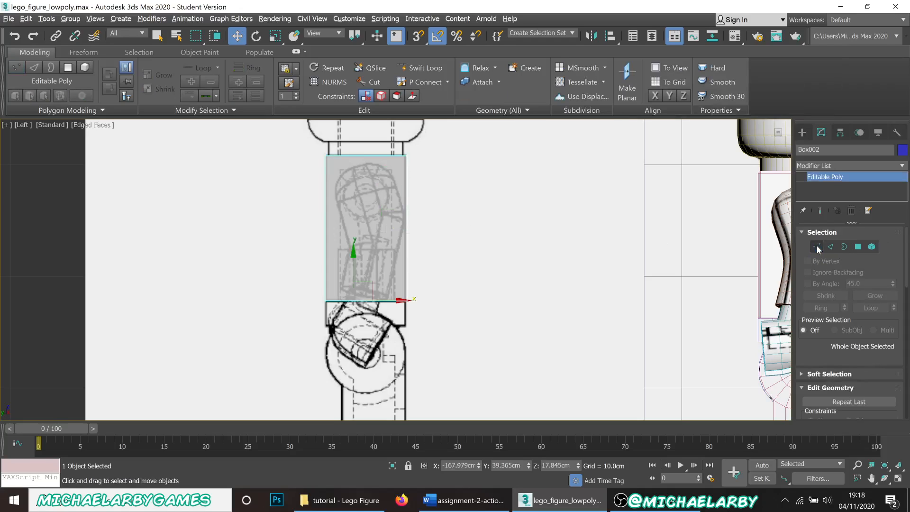
Step: Turn off see-through display for the box in the perspective view and inspect the tapered torso shape
scroll(500, 252, down, 4)
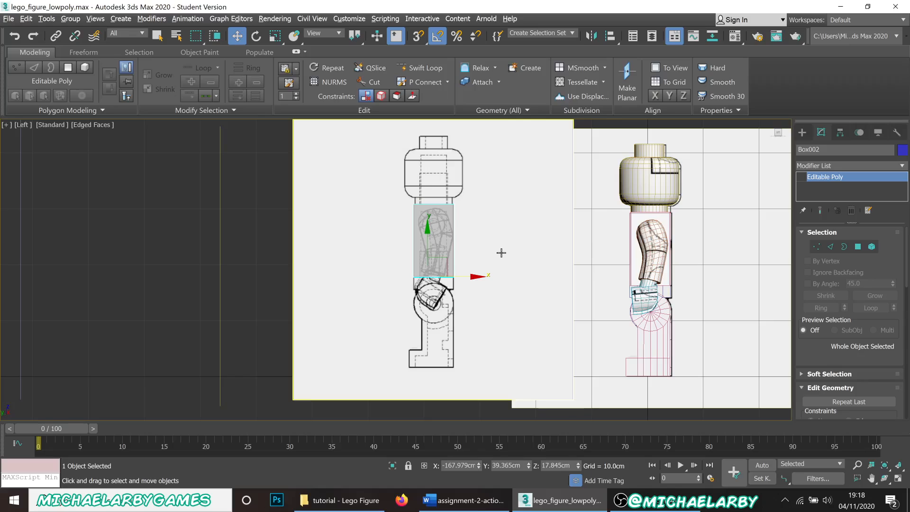
key(p)
scroll(488, 252, down, 4)
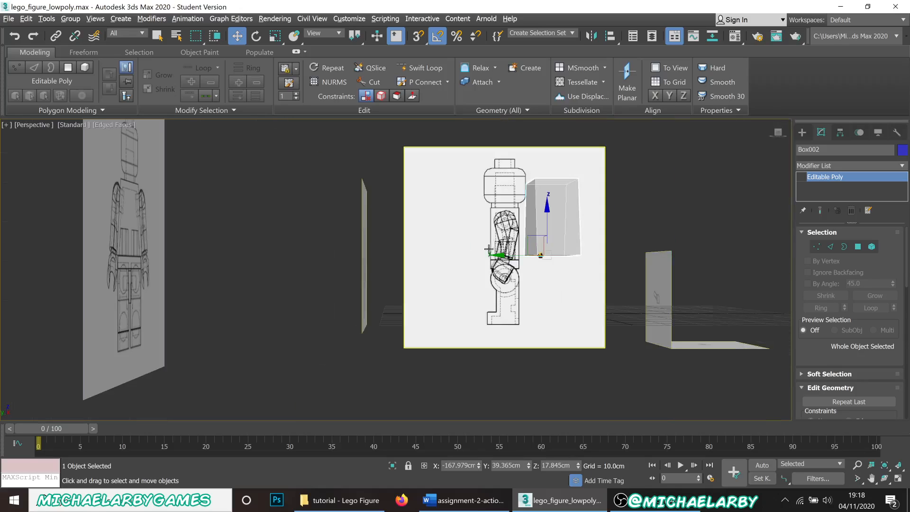
alt+middle_drag(530, 242, 507, 251)
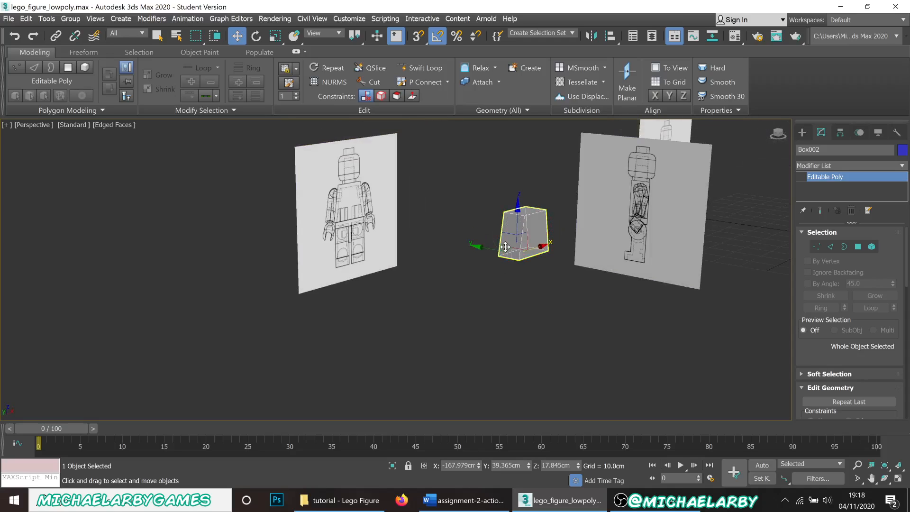
key(alt+x)
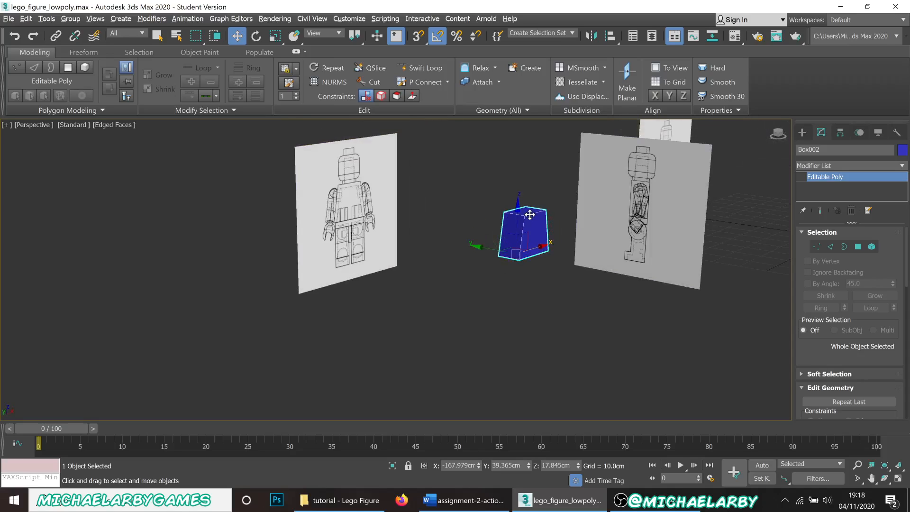
scroll(506, 247, up, 3)
scroll(501, 215, up, 2)
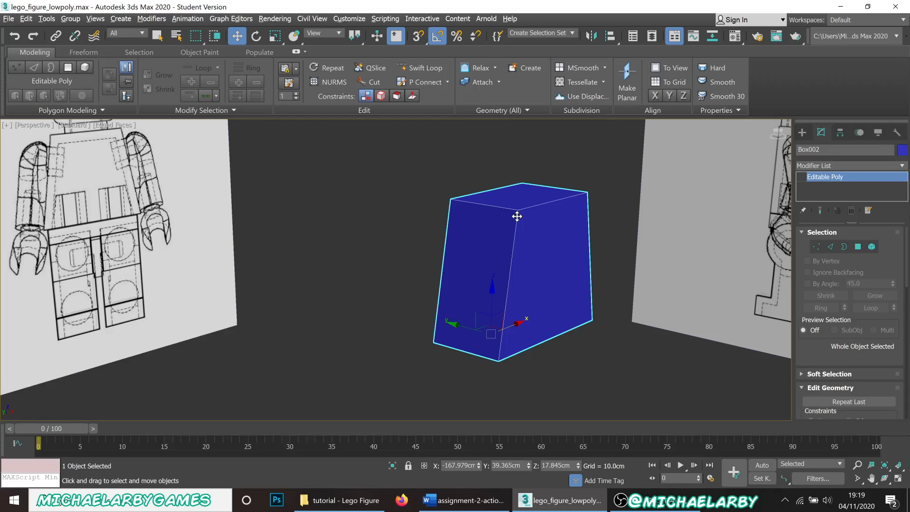
scroll(503, 248, down, 2)
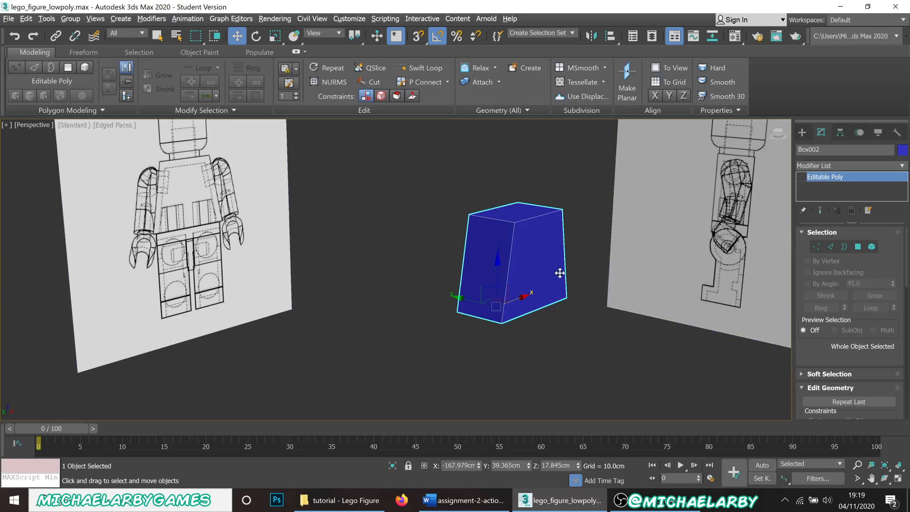
Step: Clone the front blueprint plane as one copy along Y to the box's position, at about Y 35.1 cm
alt+middle_drag(561, 270, 449, 292)
scroll(547, 271, down, 3)
scroll(548, 263, up, 1)
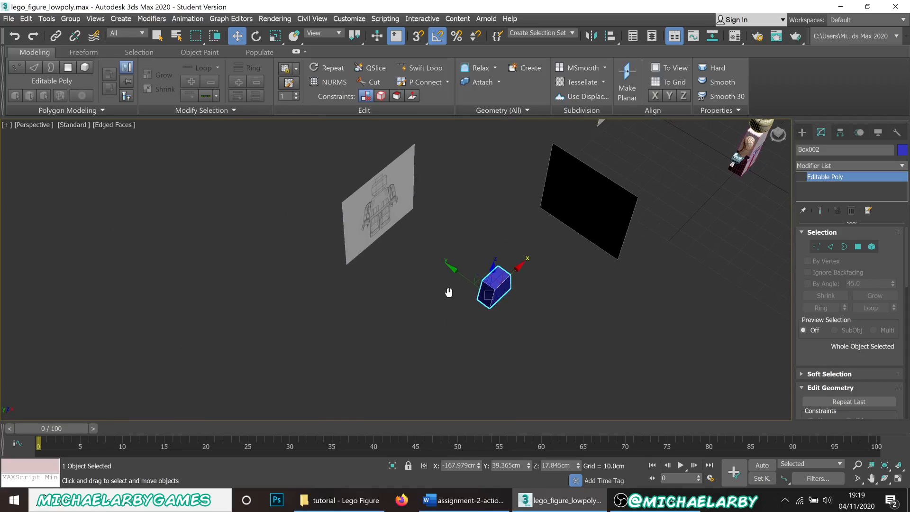
click(407, 211)
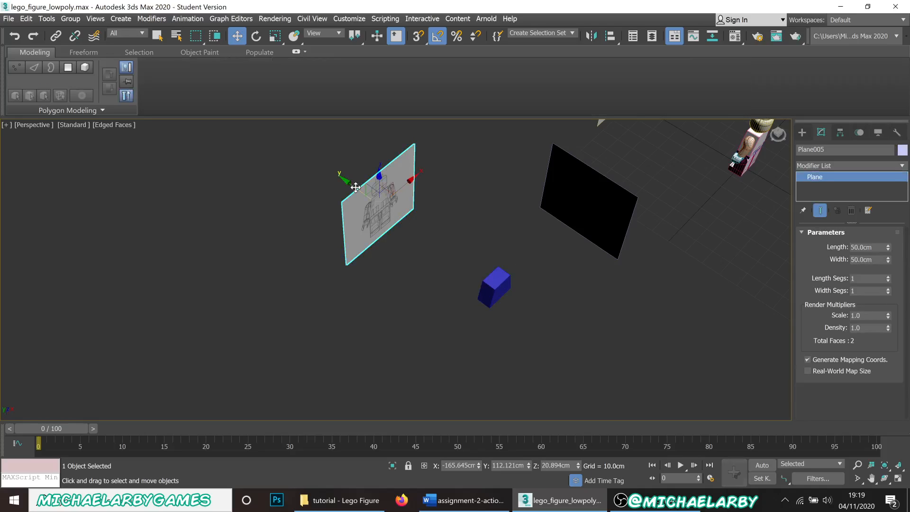
mouse_move(356, 187)
shift+mouse_down()
mouse_move(427, 216)
mouse_move(471, 263)
shift+mouse_up()
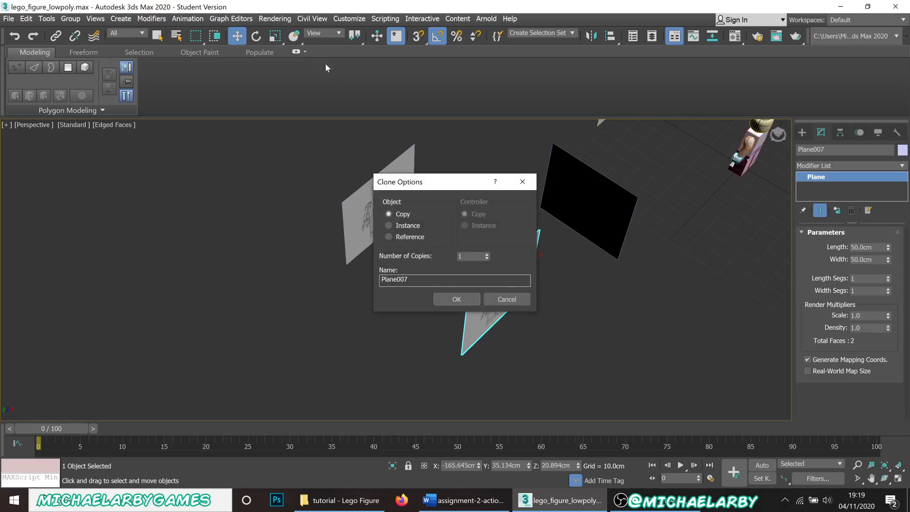
click(457, 299)
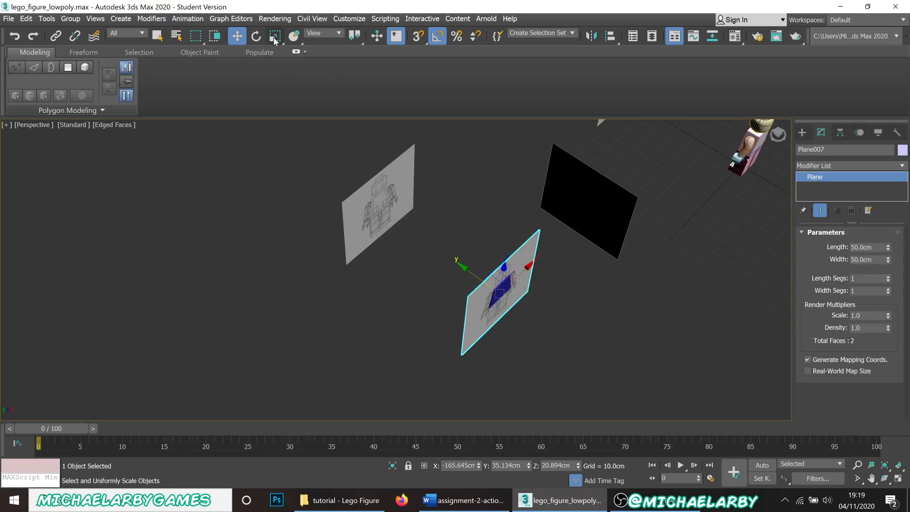
Step: Rotate the copied blueprint plane to lie flat and lower it beneath the box, to about Z -11.3 cm
click(257, 37)
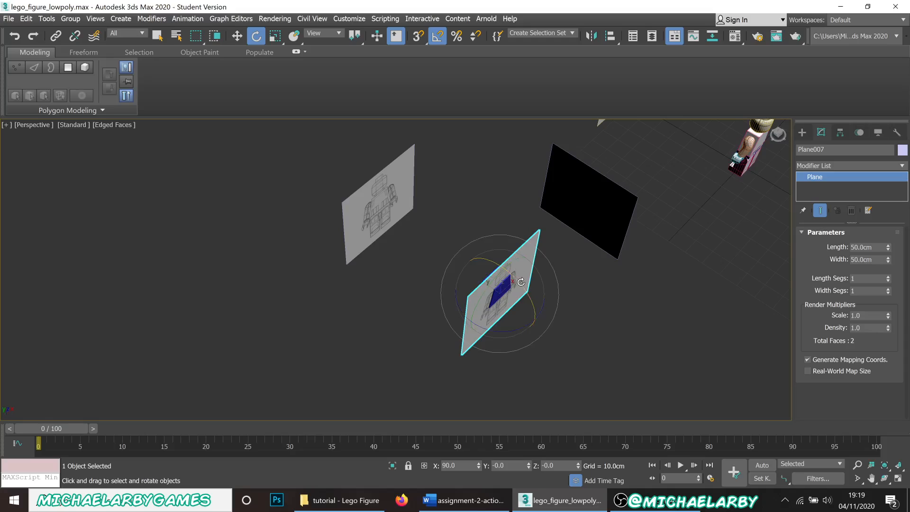
drag(523, 282, 509, 329)
click(237, 36)
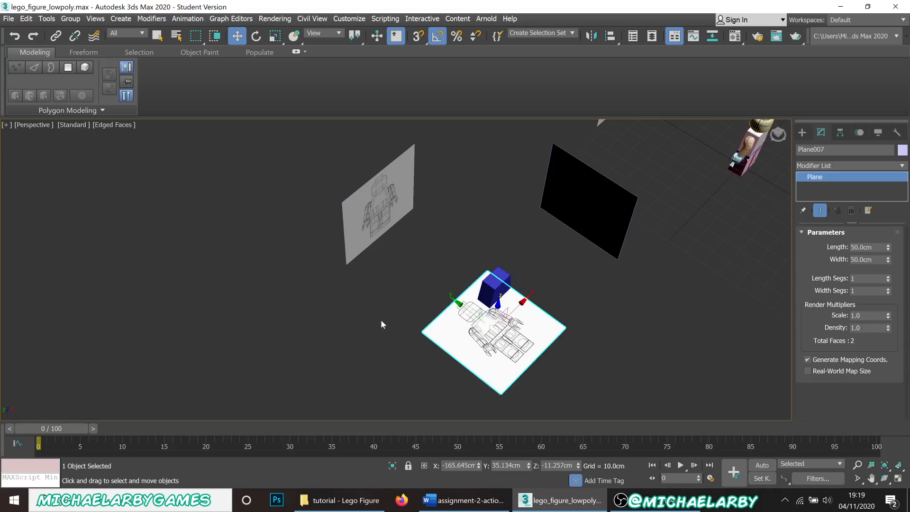
Step: Try rotating the flat blueprint copy beneath the box by -75 degrees about Z and undo the rotation
key(m)
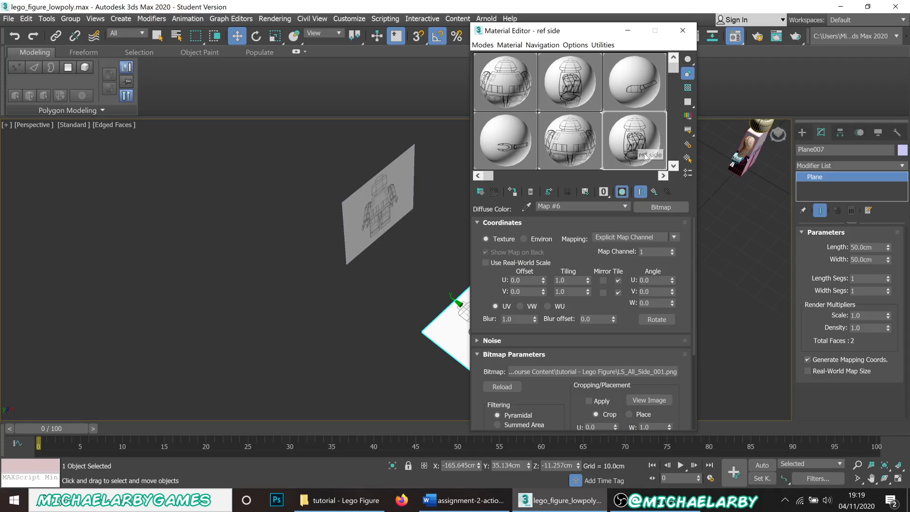
click(683, 31)
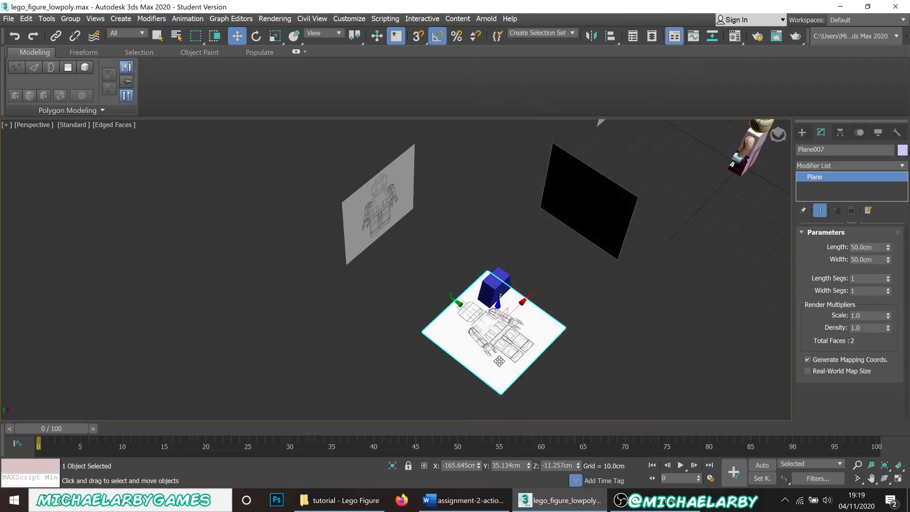
click(256, 36)
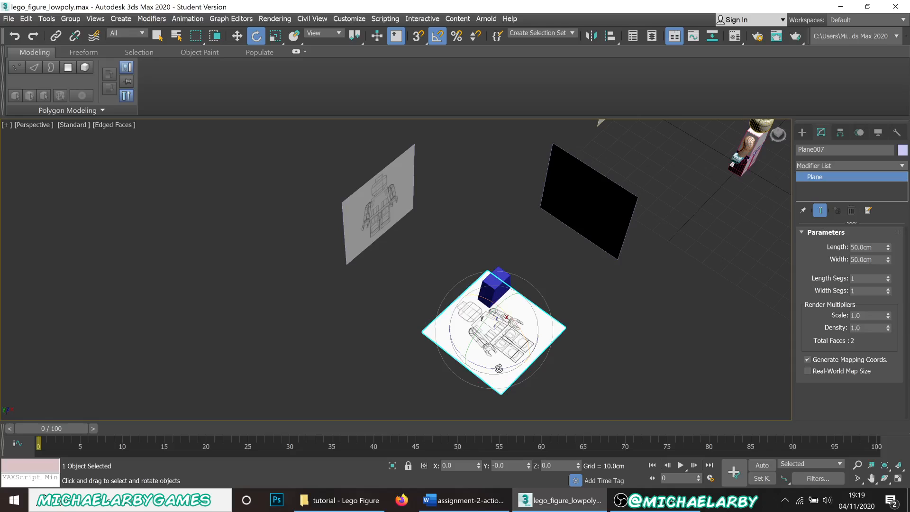
drag(497, 370, 478, 366)
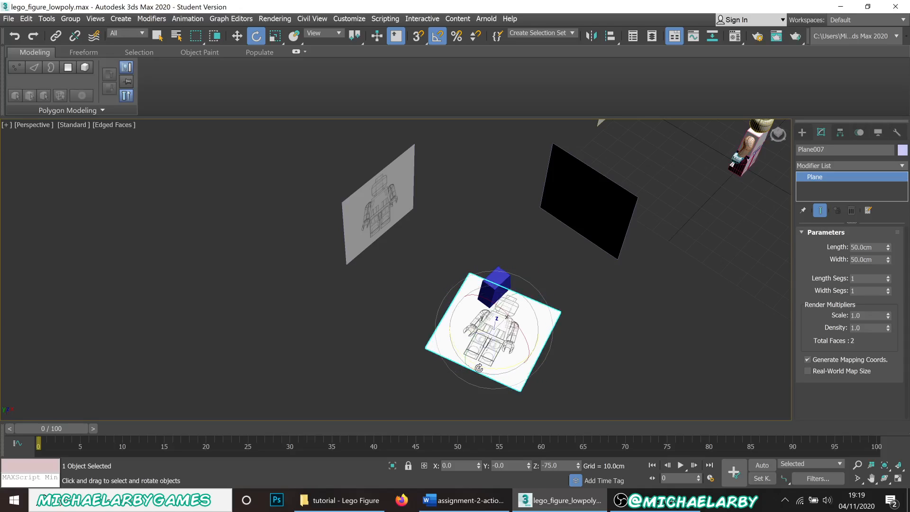
key(ctrl+z)
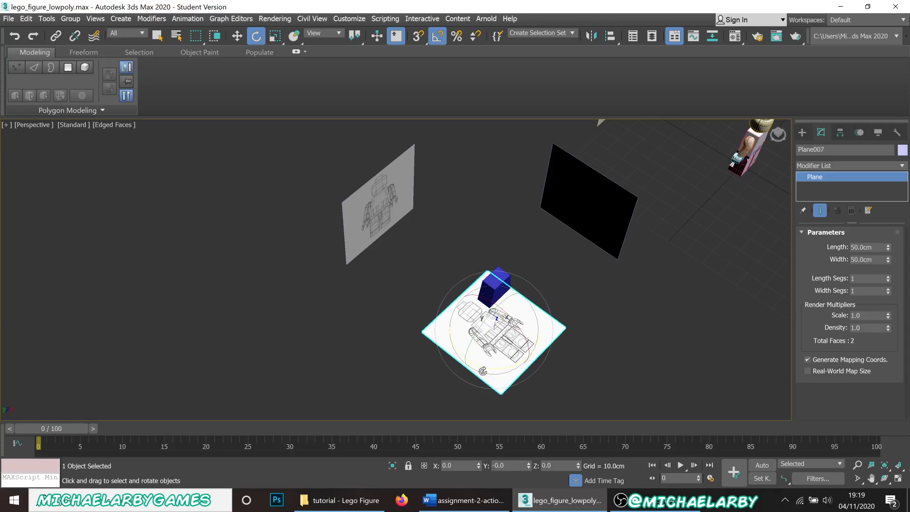
Step: Delete the flat blueprint plane copy lying beneath the blue box
click(569, 334)
click(541, 339)
key(Delete)
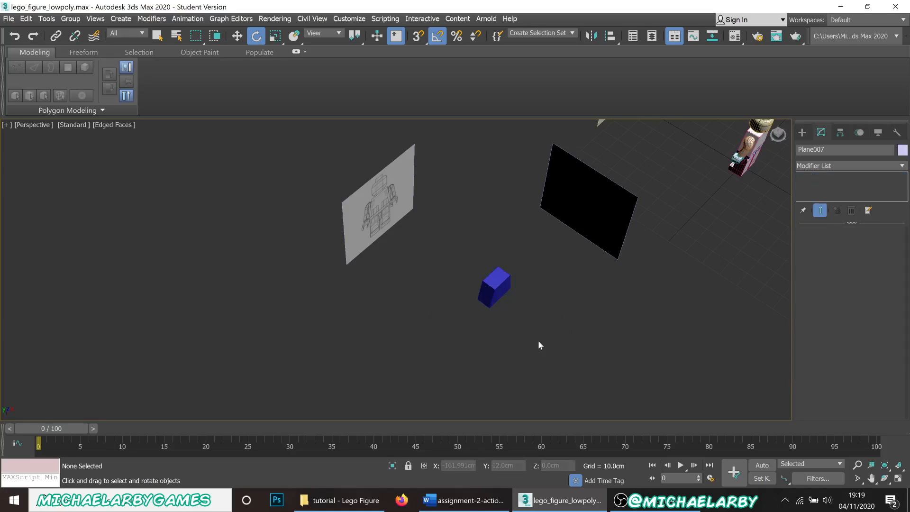
Step: Inspect the box between the two blueprints and look through the reference image files in the tutorial - Lego Figure folder
alt+middle_drag(487, 363, 519, 96)
scroll(502, 200, up, 5)
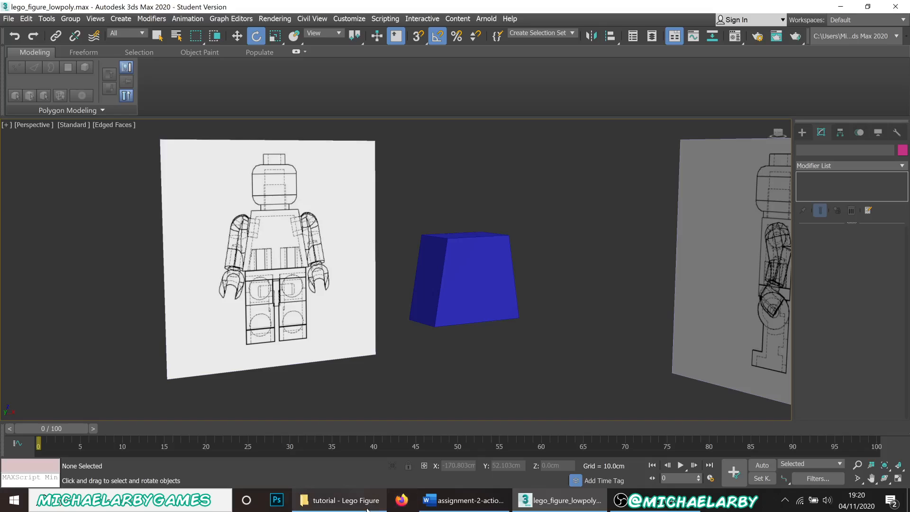
click(340, 500)
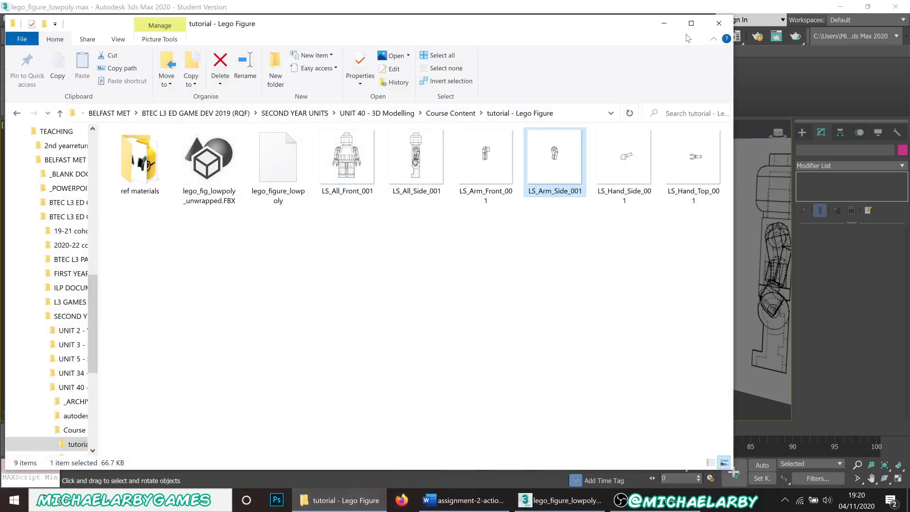
click(672, 24)
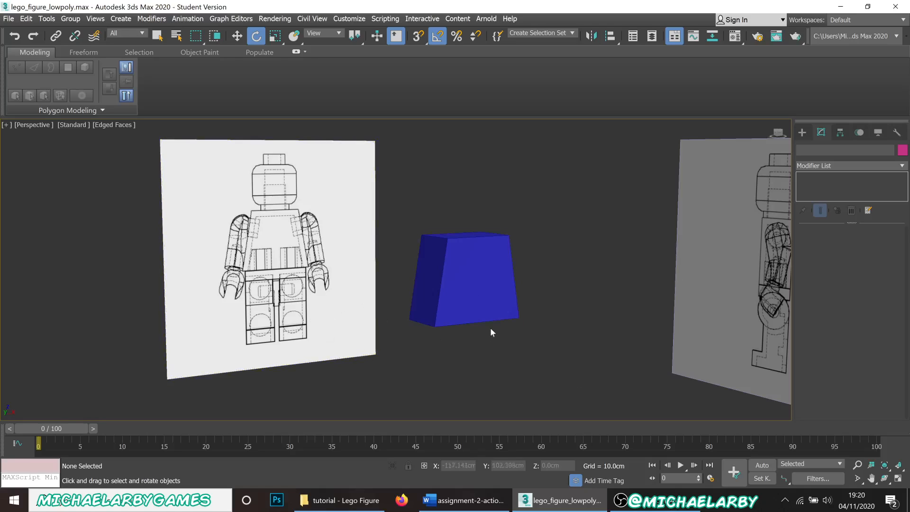
Step: Compare the tapered torso box with the front and side blueprints in the front, left and perspective views
alt+middle_drag(459, 334, 277, 347)
key(f)
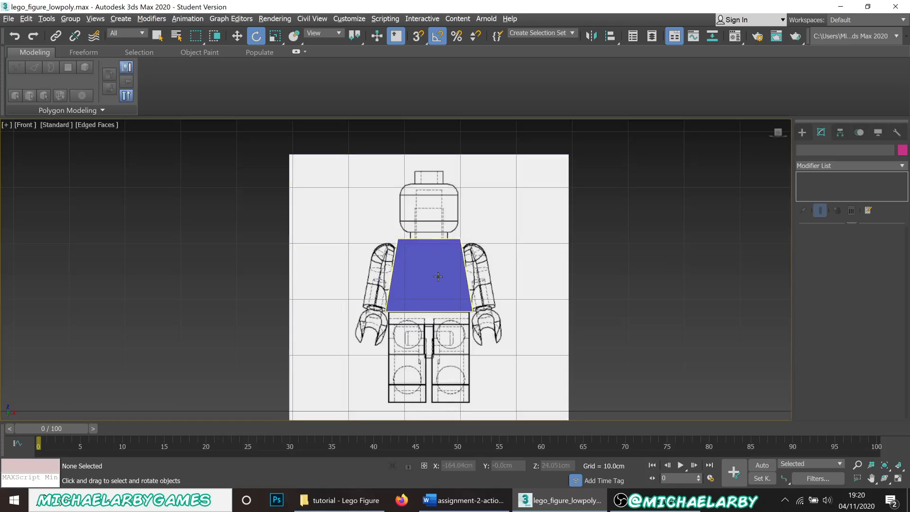
scroll(440, 278, up, 2)
scroll(436, 277, down, 2)
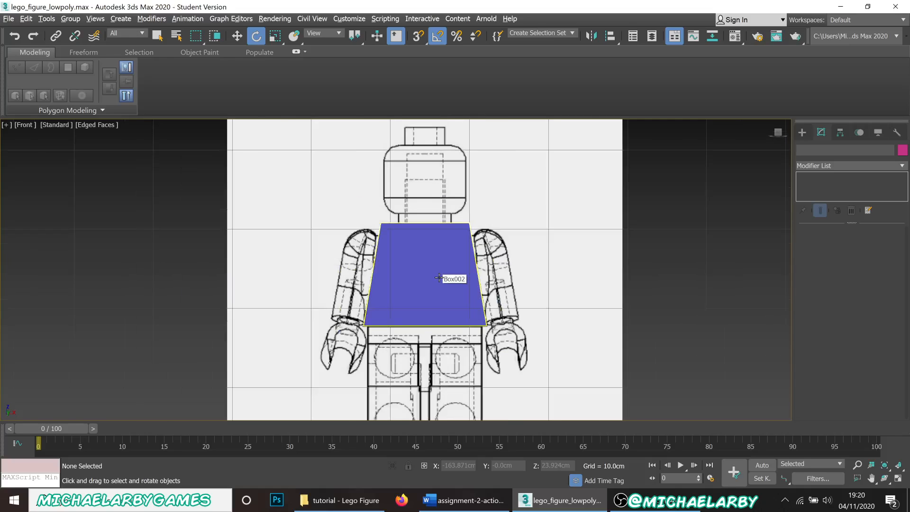
key(p)
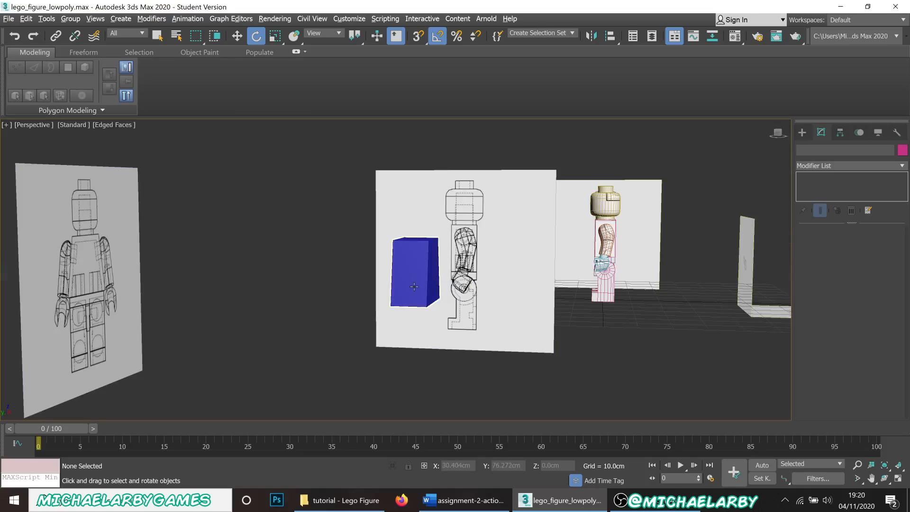
alt+middle_drag(409, 288, 434, 284)
key(l)
scroll(454, 212, up, 4)
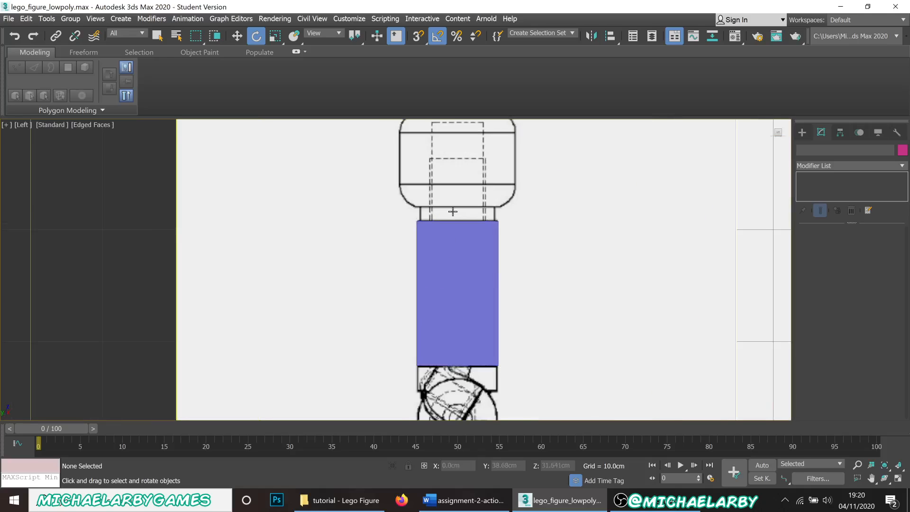
scroll(454, 212, down, 2)
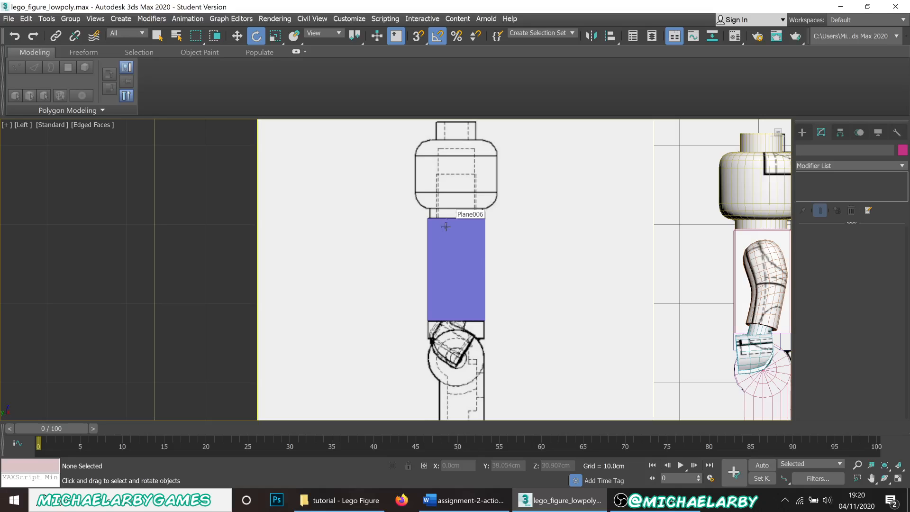
scroll(447, 232, down, 3)
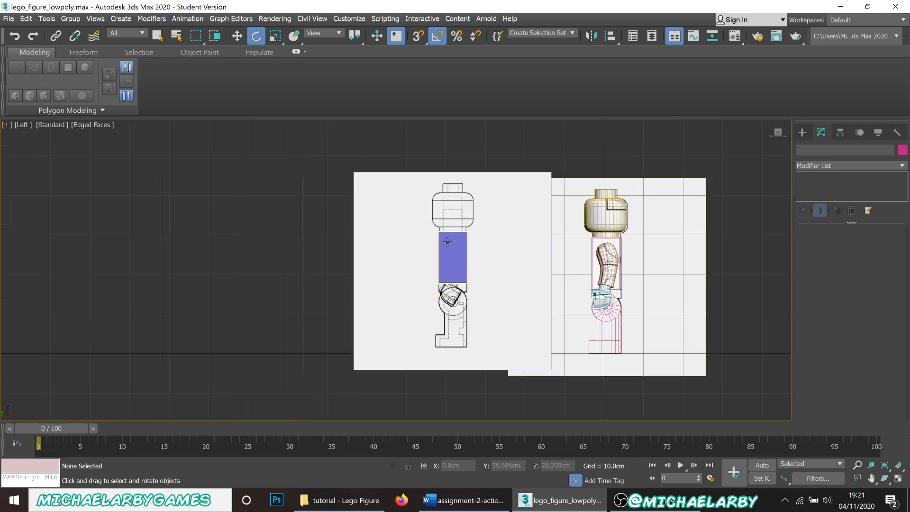
key(p)
scroll(449, 259, down, 4)
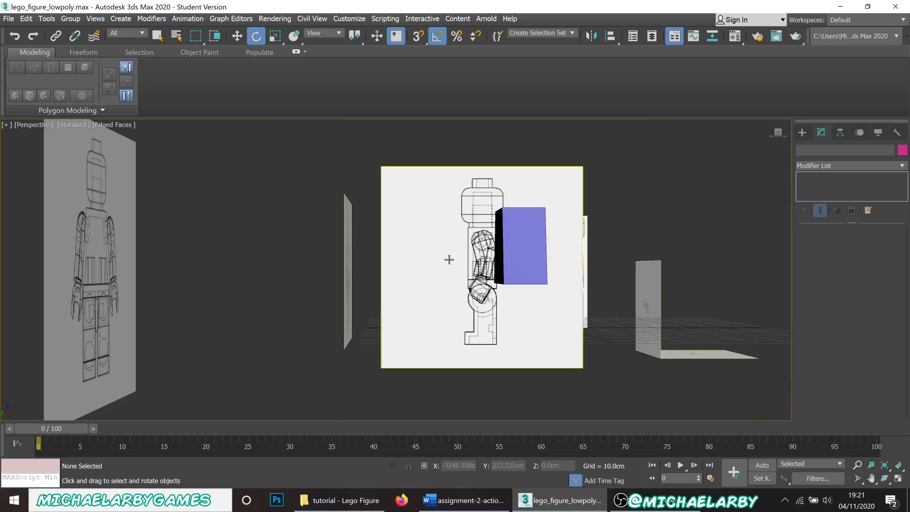
alt+middle_drag(479, 247, 662, 175)
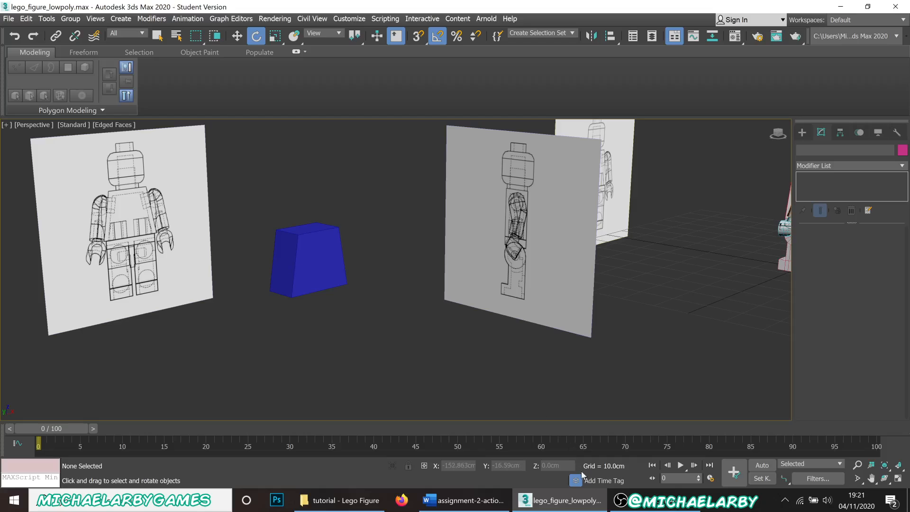
mouse_move(651, 509)
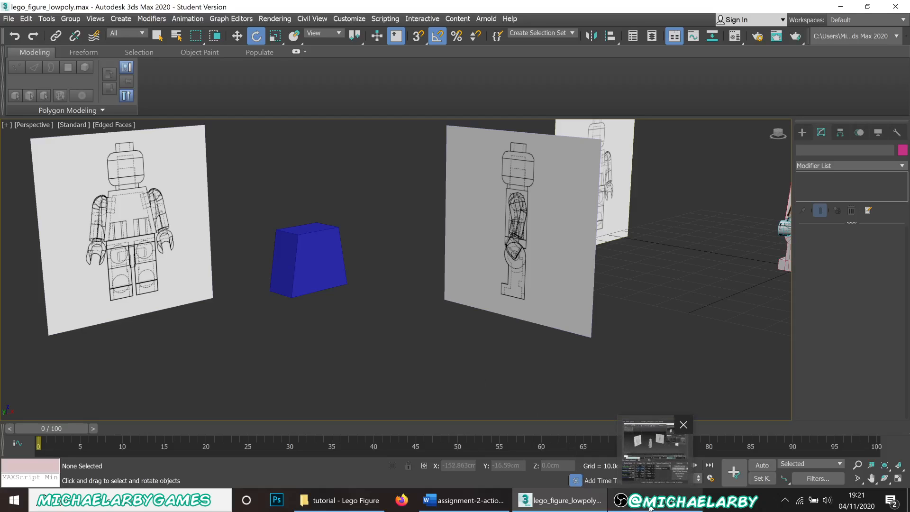
click(651, 508)
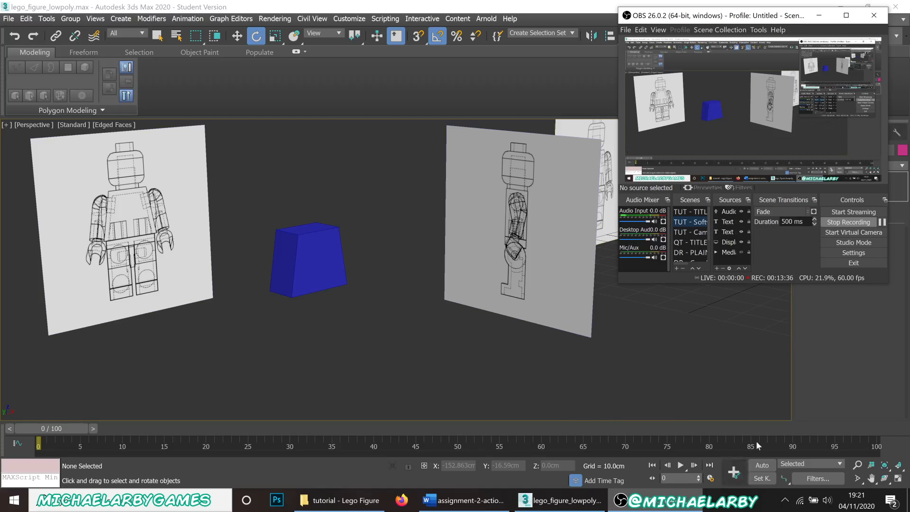